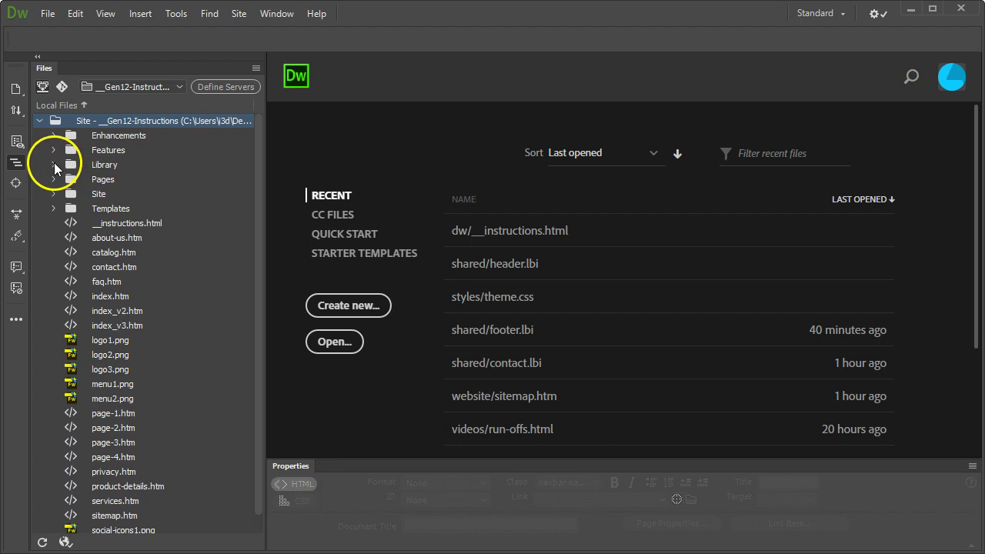
- Open Library > shared > contact.lbi and select the line-18 <form> tag holding FORMAPIKEY
click(53, 164)
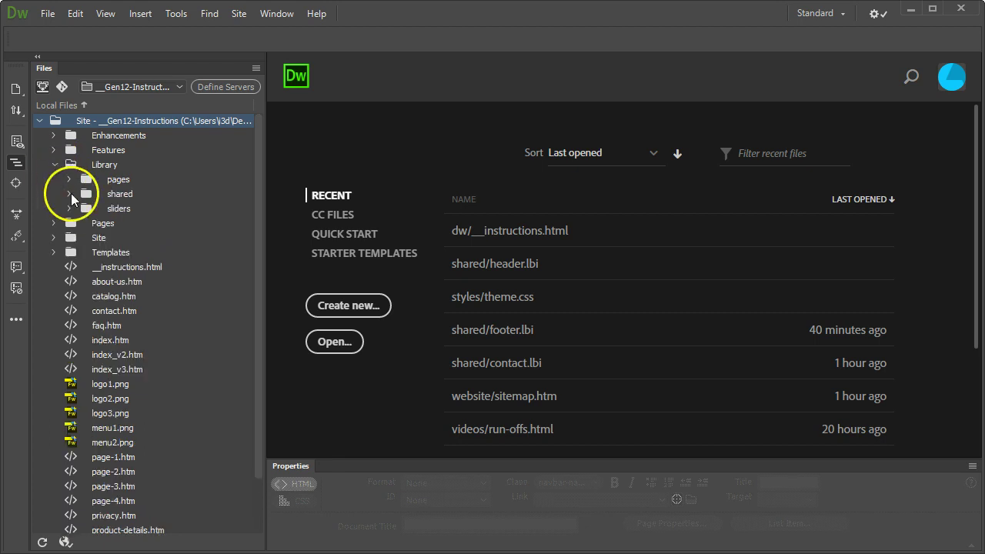
click(69, 194)
double_click(140, 208)
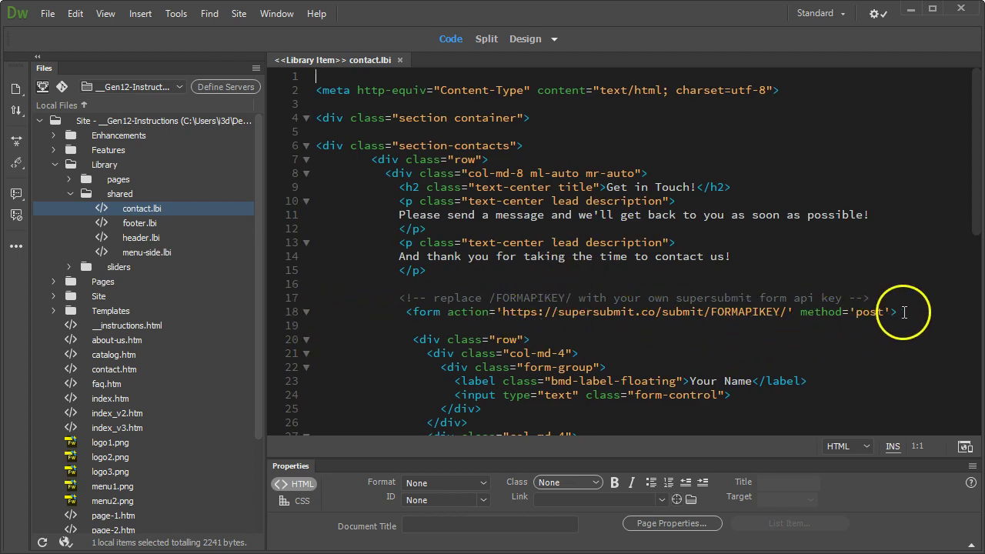
drag(899, 312, 406, 312)
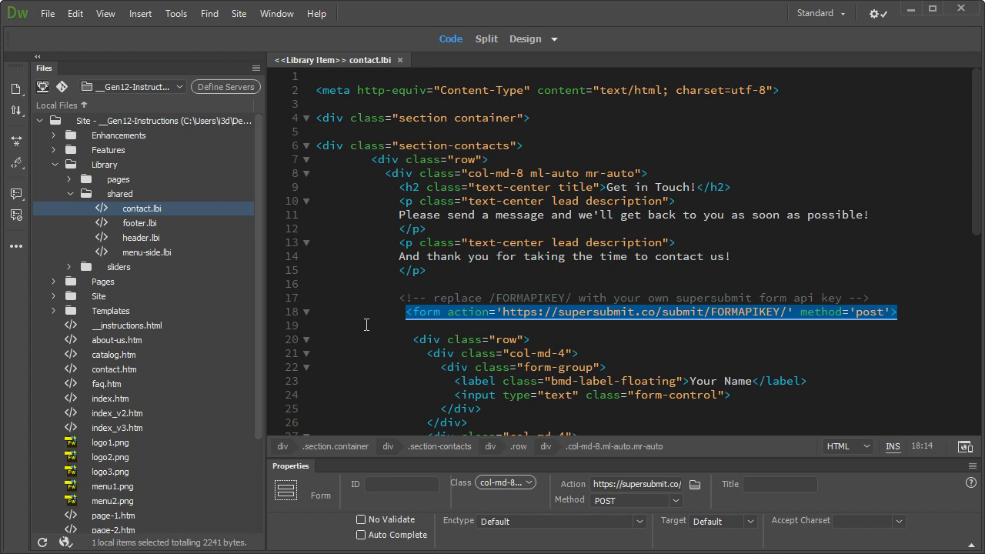
click(923, 314)
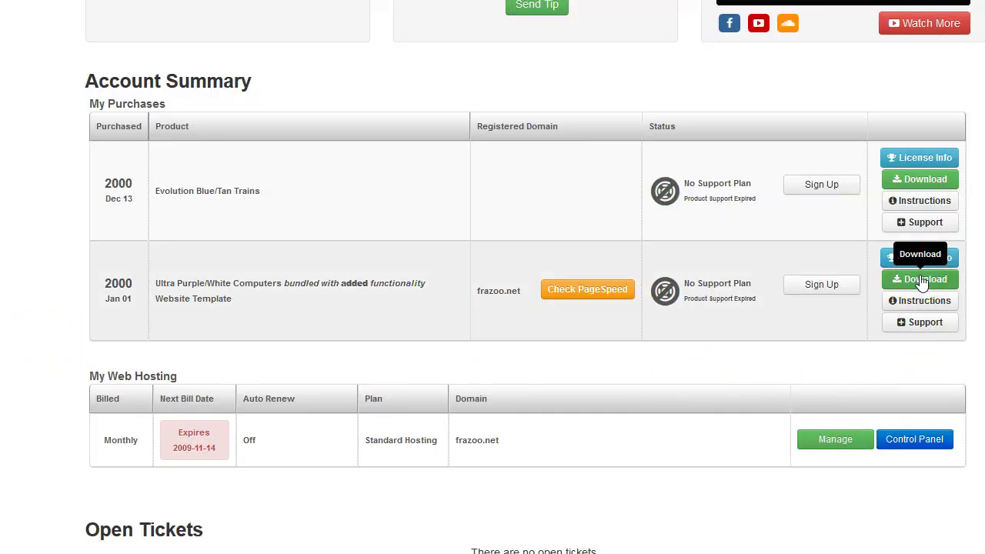
- Show the Basic Form Handler page for the Ultra Purple/White Computers template download
click(922, 283)
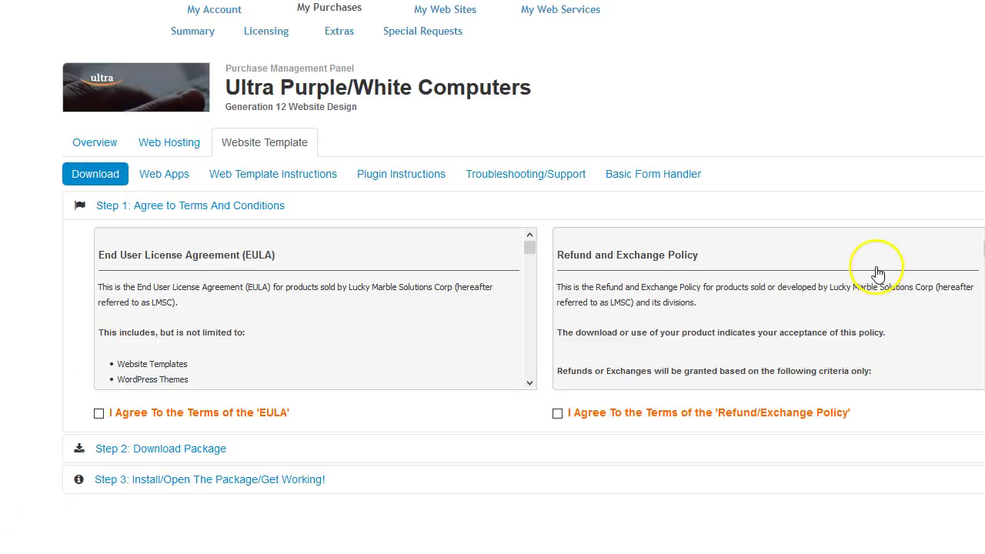
click(651, 176)
scroll(735, 195, down, 3)
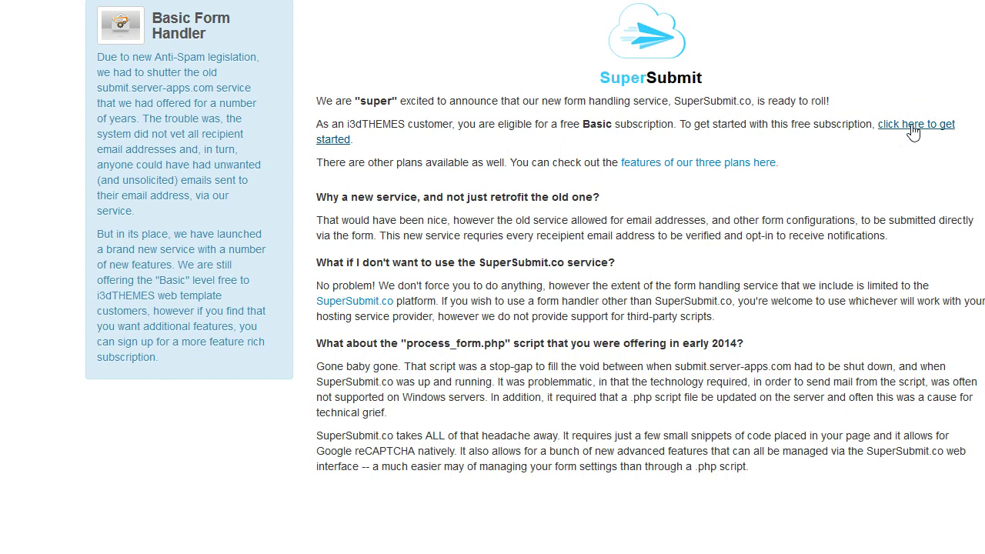
- Follow the 'click here to get started' link to SuperSubmit's free Basic Plan welcome page
click(913, 131)
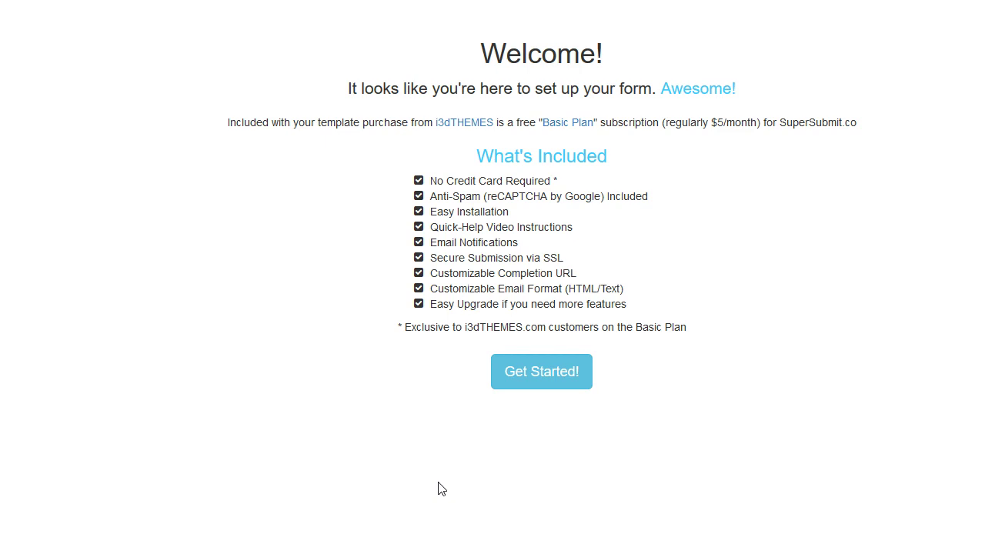
- Begin the SuperSubmit signup and enter your full name
click(550, 373)
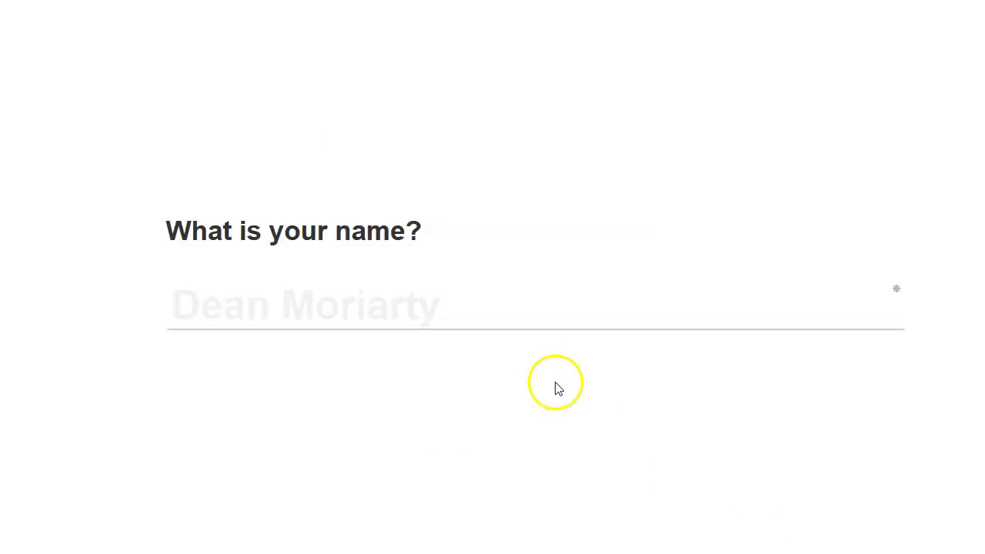
click(304, 307)
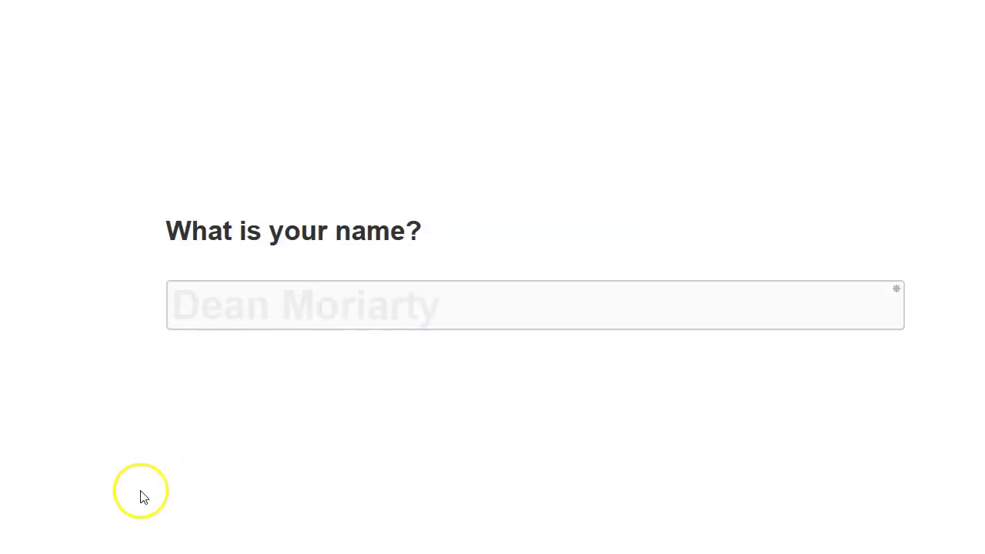
text(Colin Fraser)
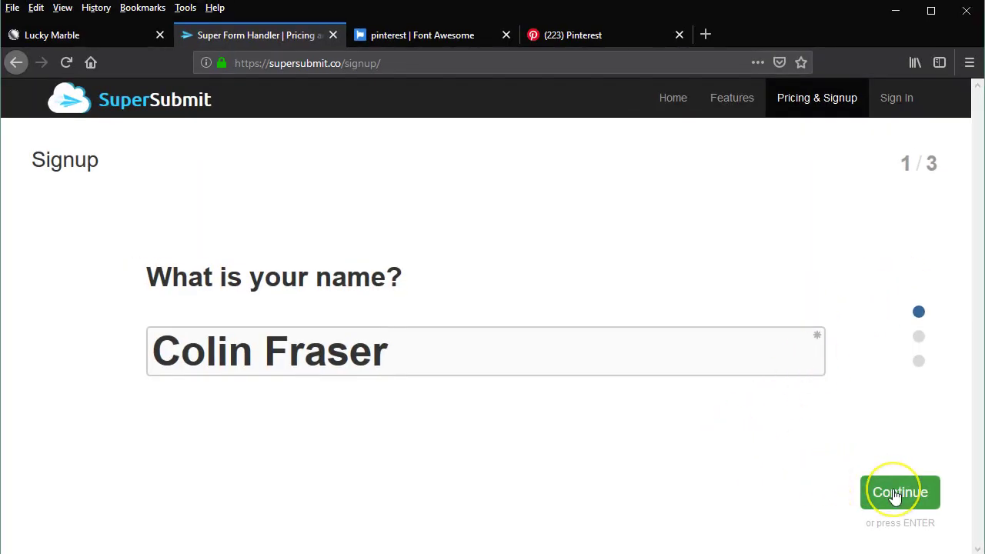
click(885, 490)
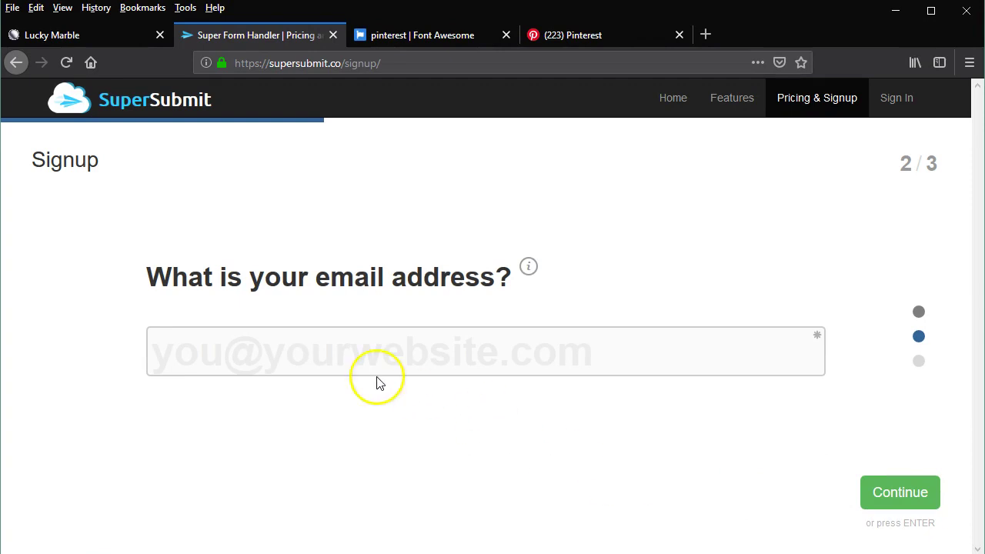
- Paste the account e-mail address, enter website frazoo.net, then return to the e-mail step
click(273, 351)
key(ctrl+v)
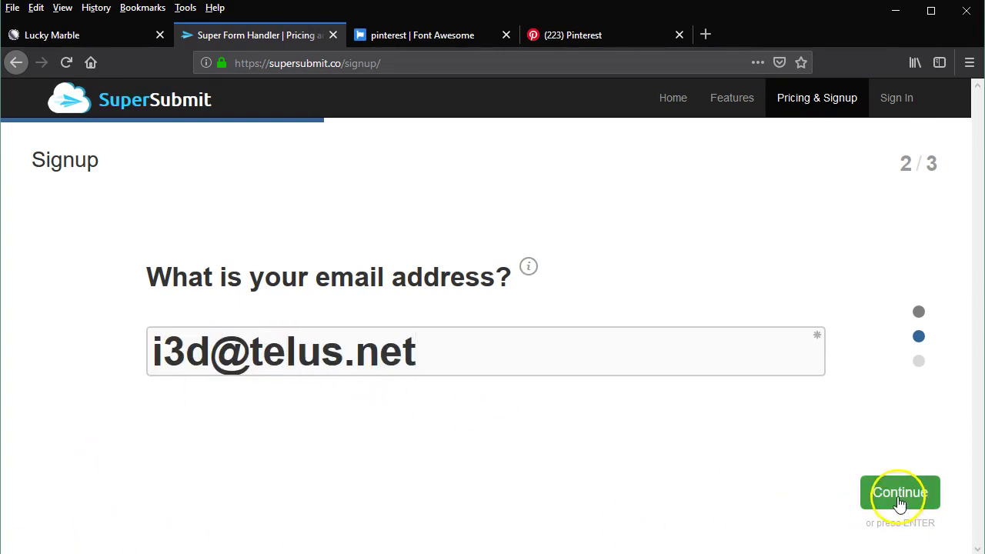
click(898, 500)
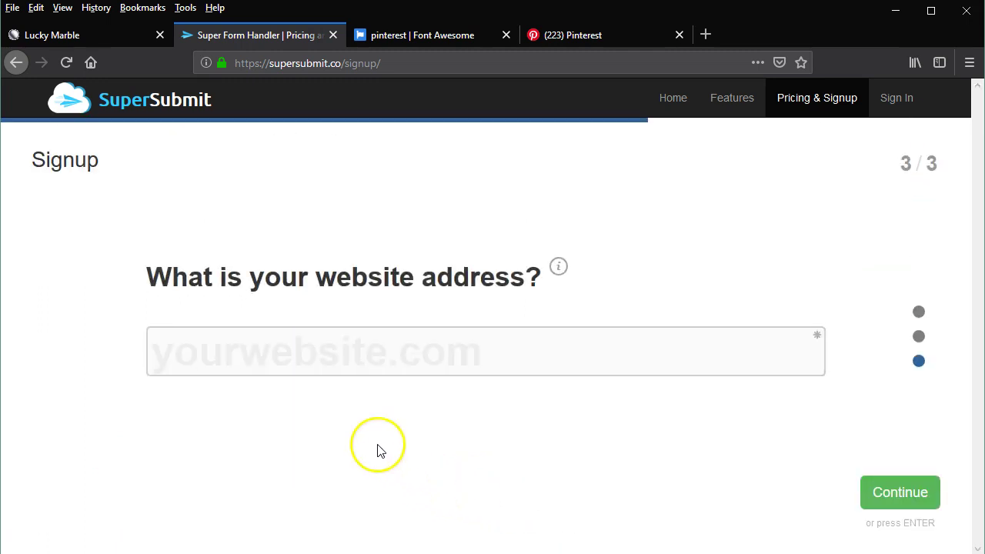
text(fr)
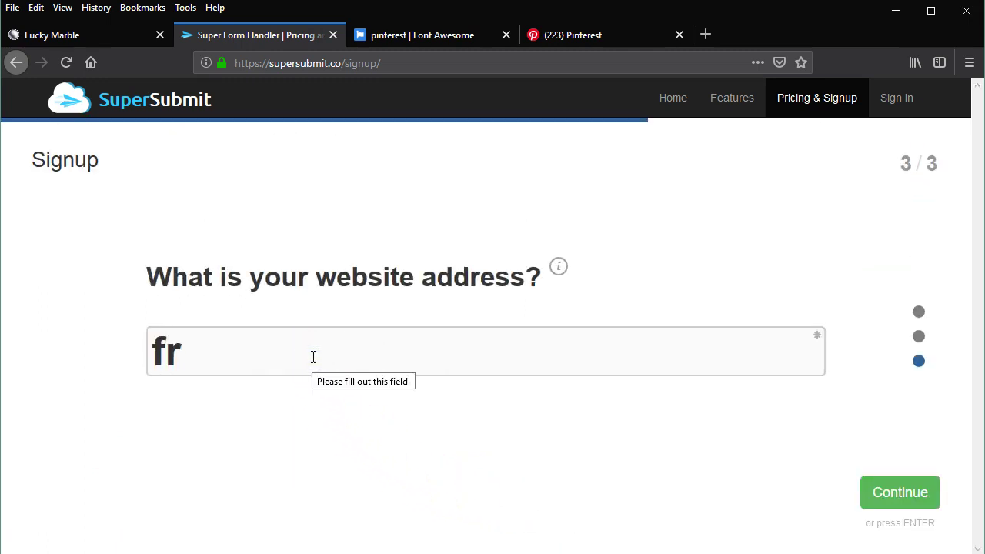
text(azoo.net)
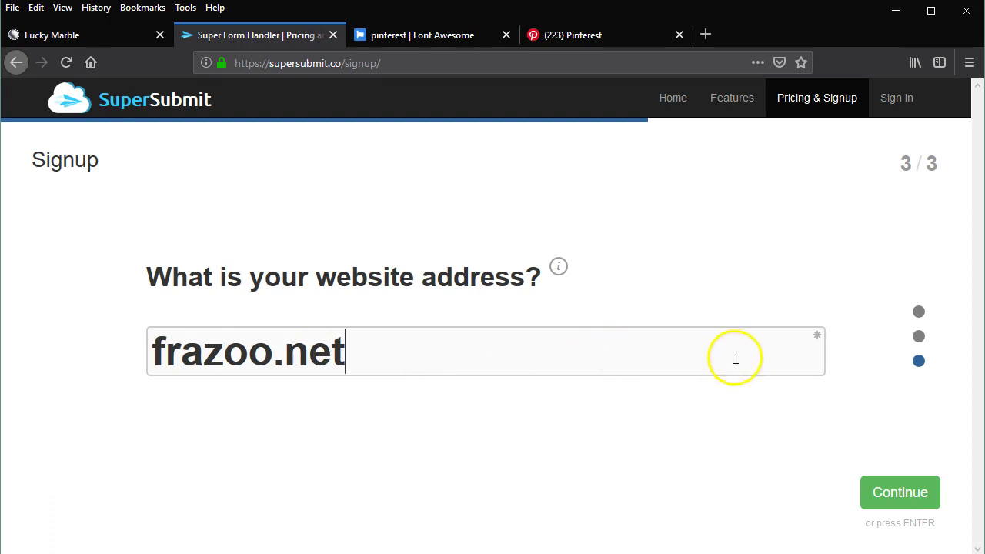
click(918, 339)
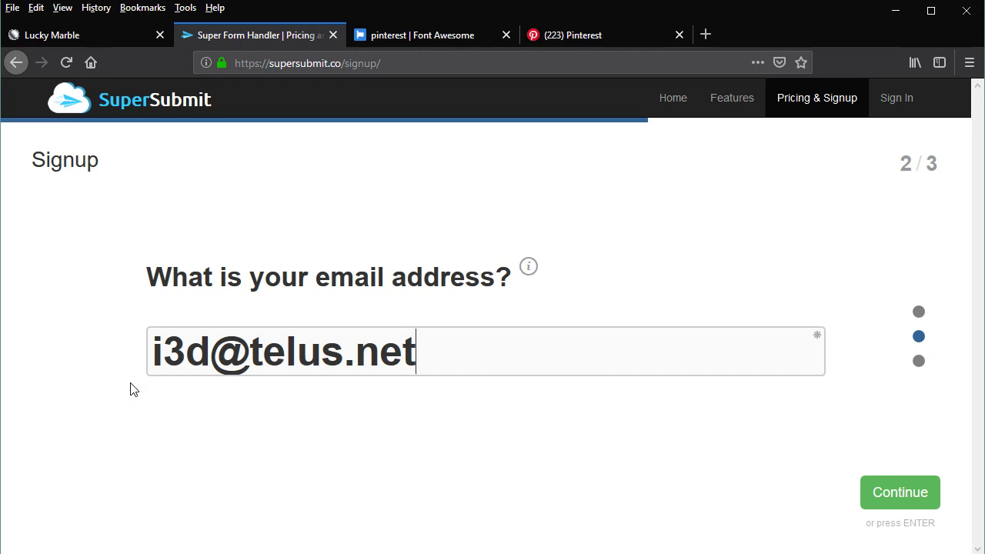
- Review the e-mail answer and jump back to the website-address step
click(87, 459)
click(920, 363)
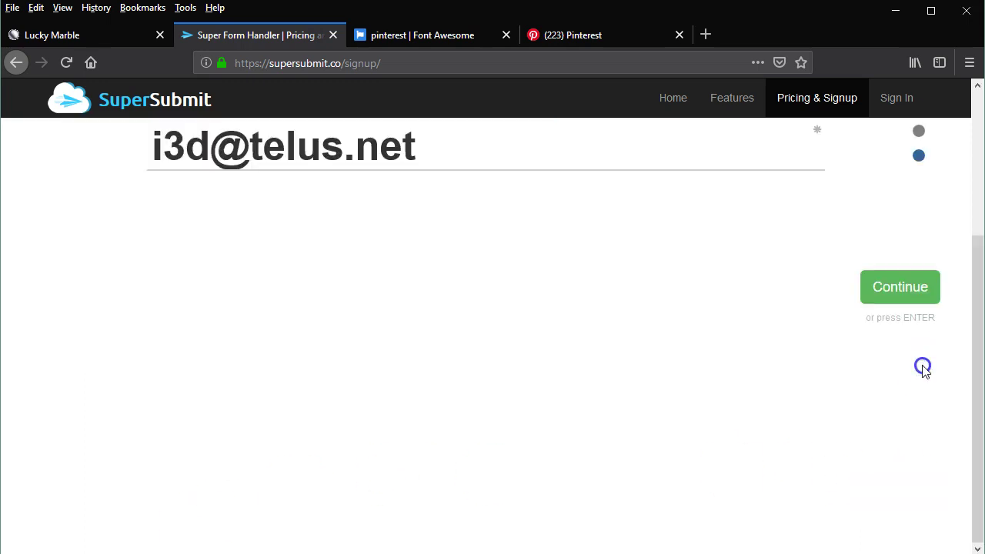
- Review the signup details and create the SuperSubmit account on the Basic plan
click(897, 493)
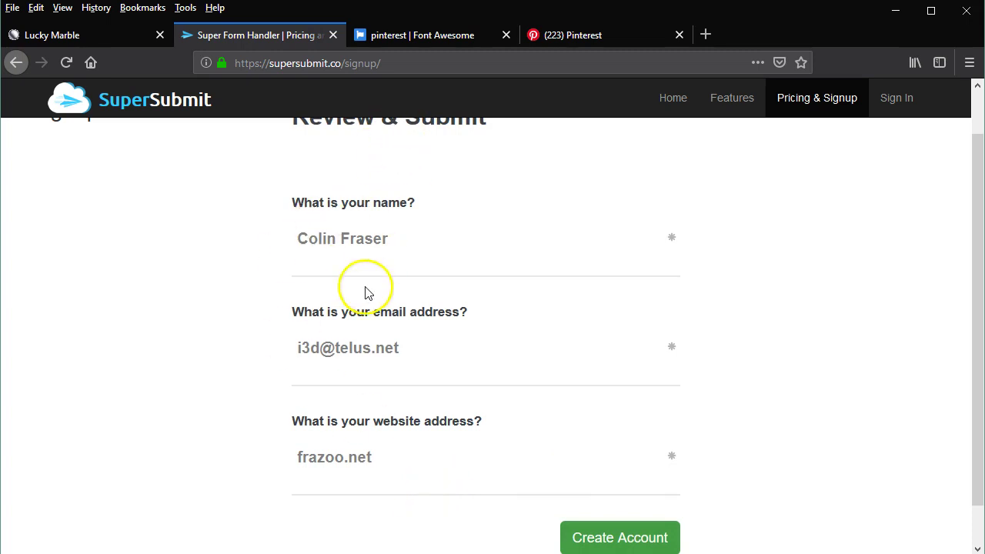
click(624, 540)
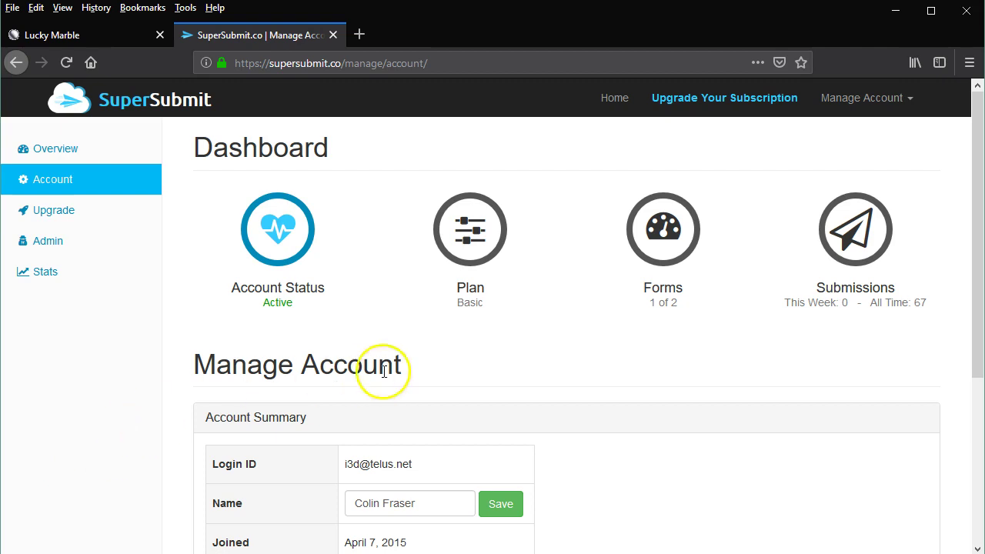
- Add 'A Shiney New Form' from the Forms overview, bringing usage to 2 of 2
click(663, 228)
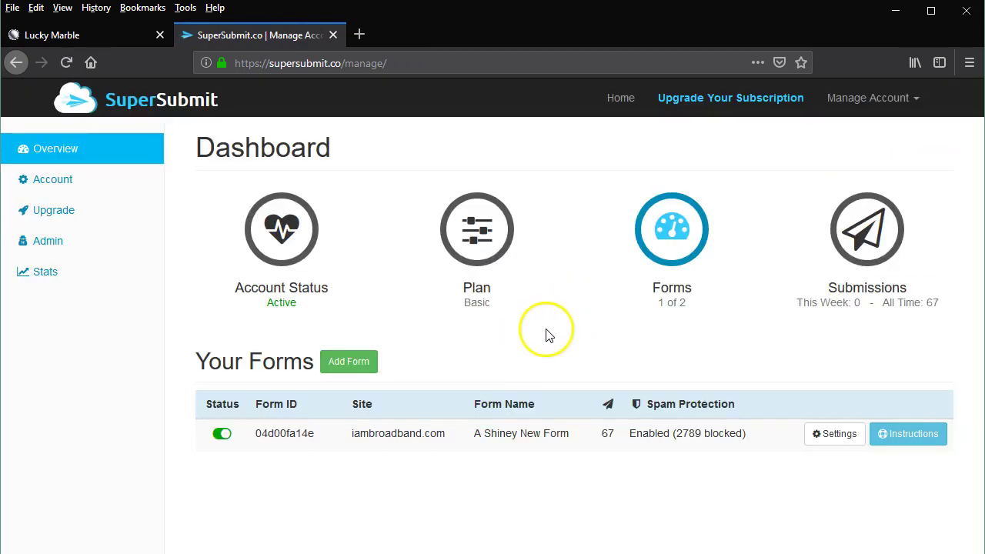
click(351, 363)
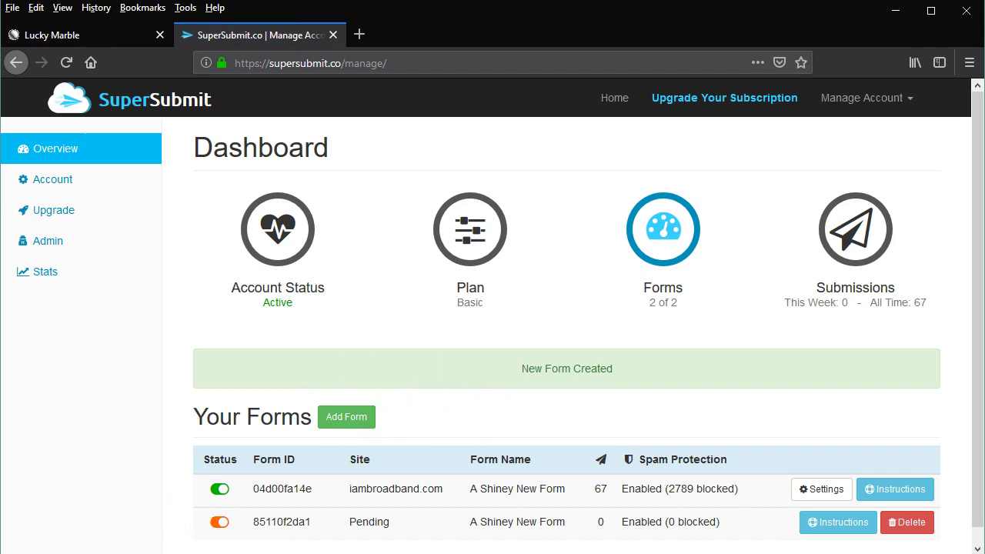
scroll(181, 541, down, 1)
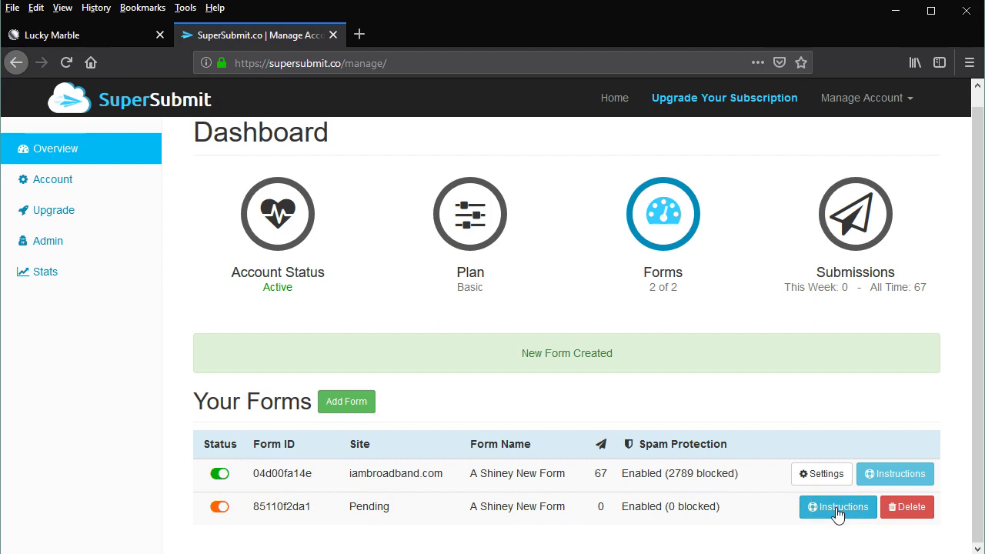
- From the pending form's reCAPTCHA setup step, open Google's reCAPTCHA admin console
click(837, 510)
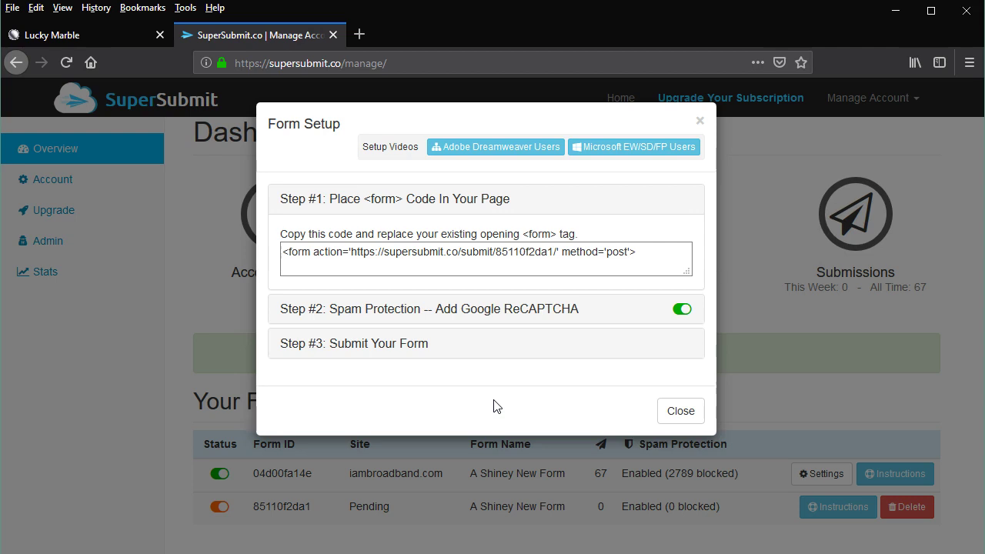
click(408, 316)
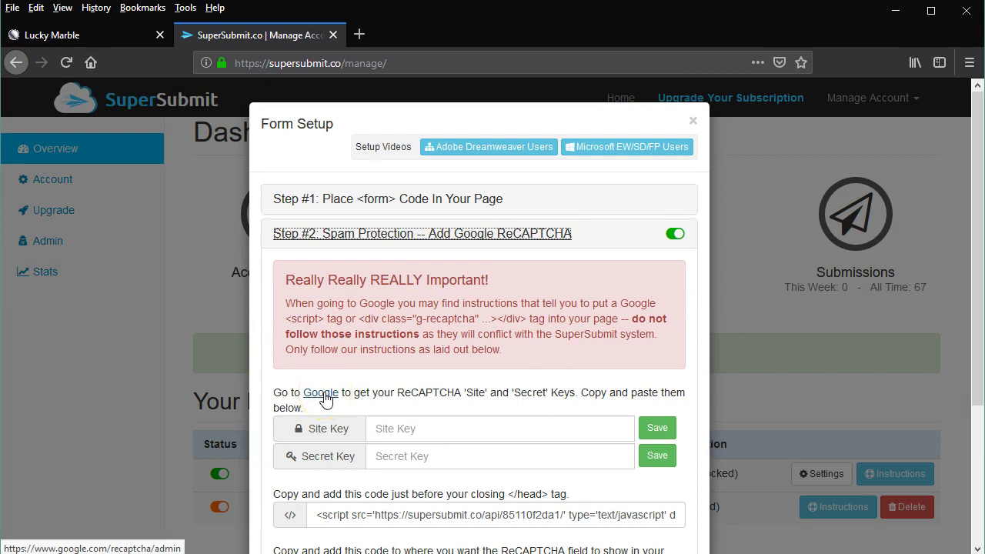
click(321, 393)
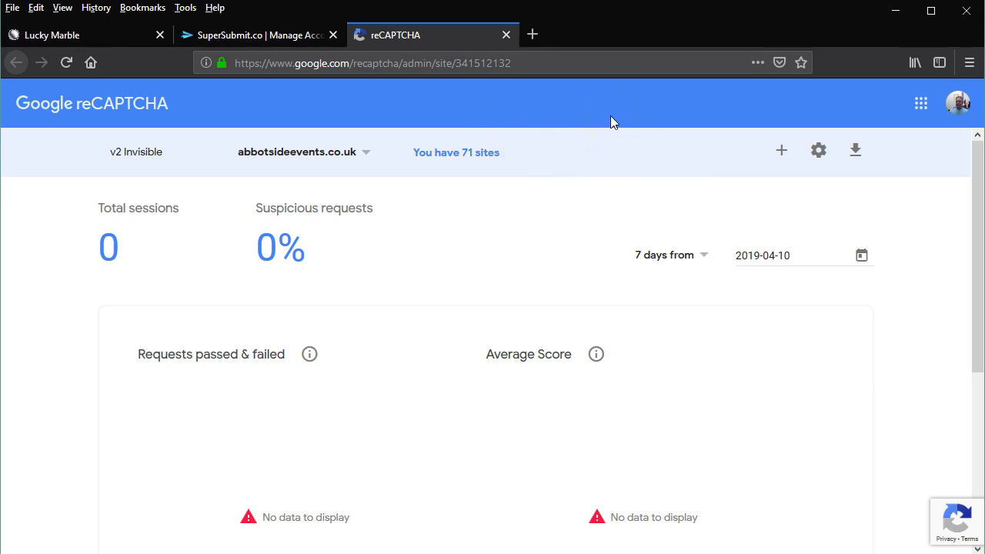
- Start a new reCAPTCHA site labelled frazoo.net, copying the label, and choose reCAPTCHA v2
click(781, 154)
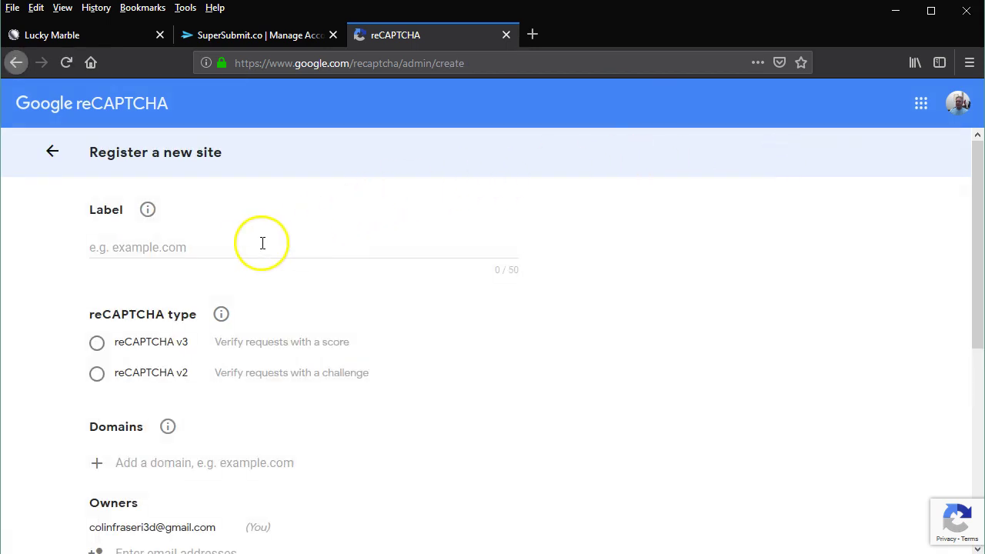
click(220, 248)
text(fr)
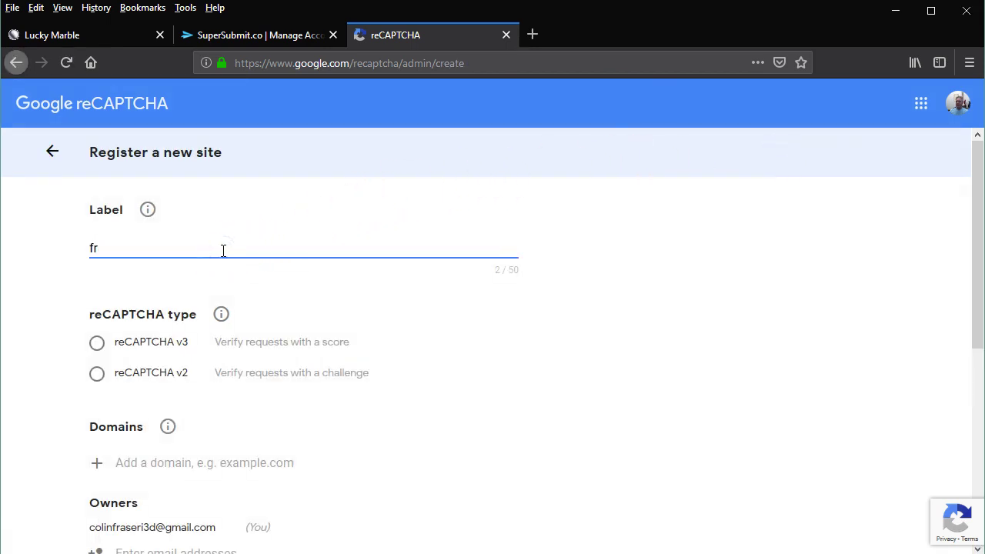
text(azoo.net)
drag(224, 250, 20, 247)
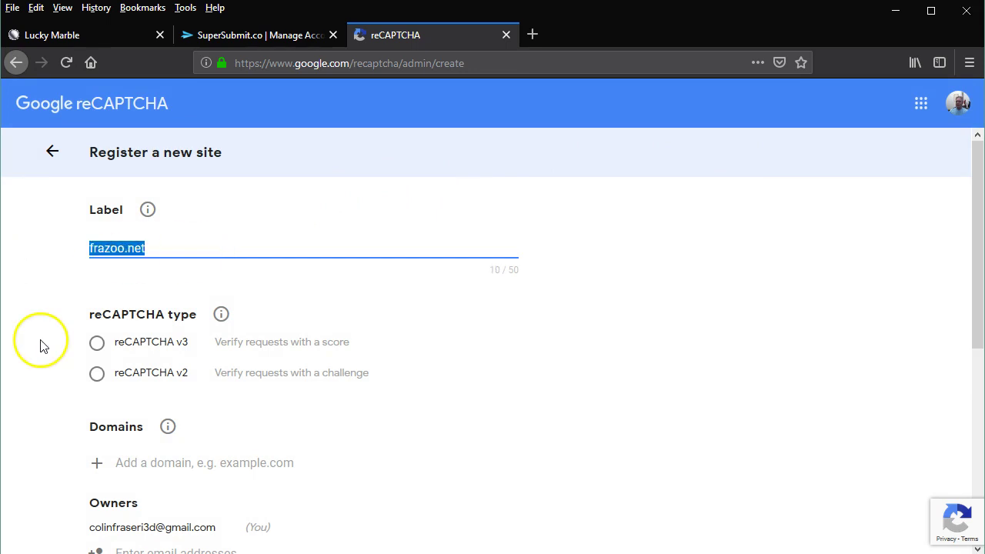
right_click(109, 249)
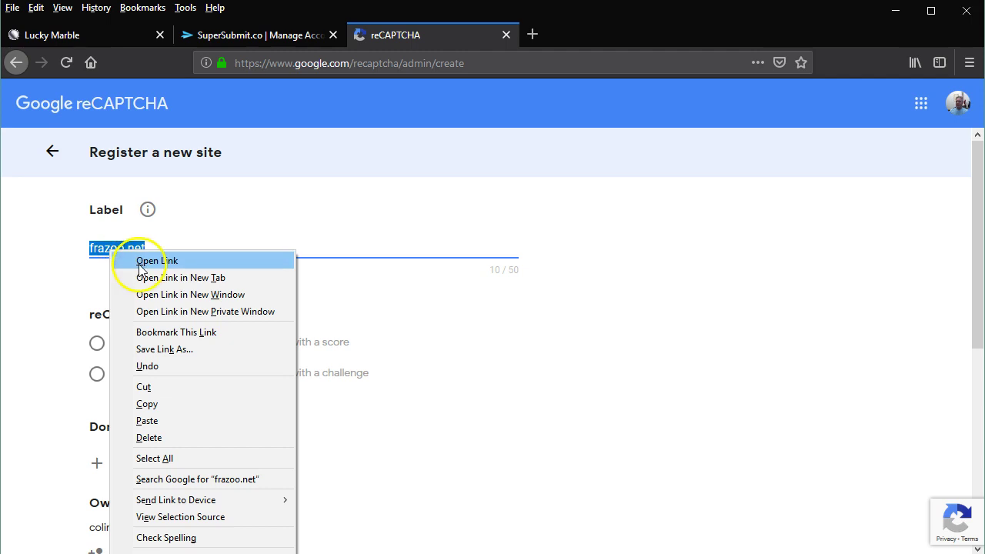
click(142, 407)
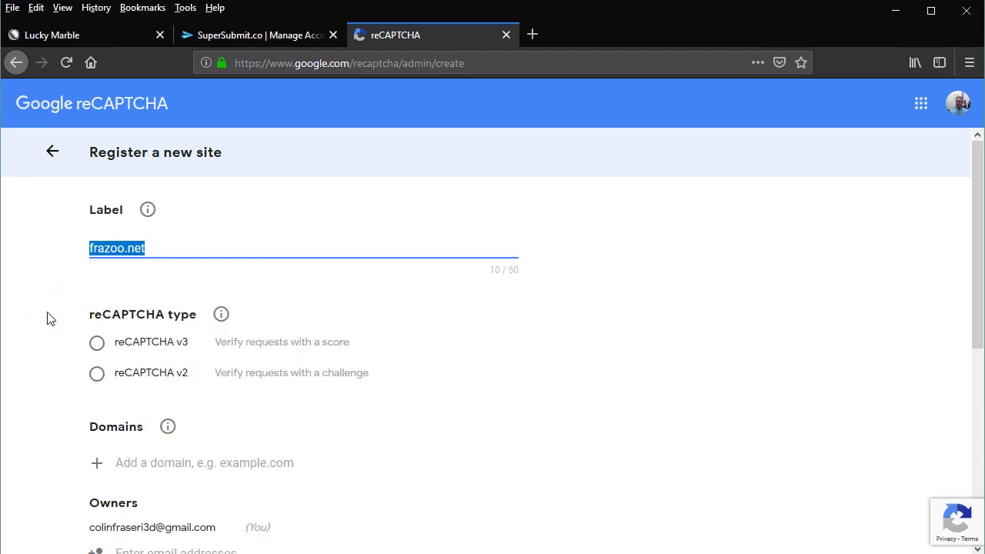
click(96, 376)
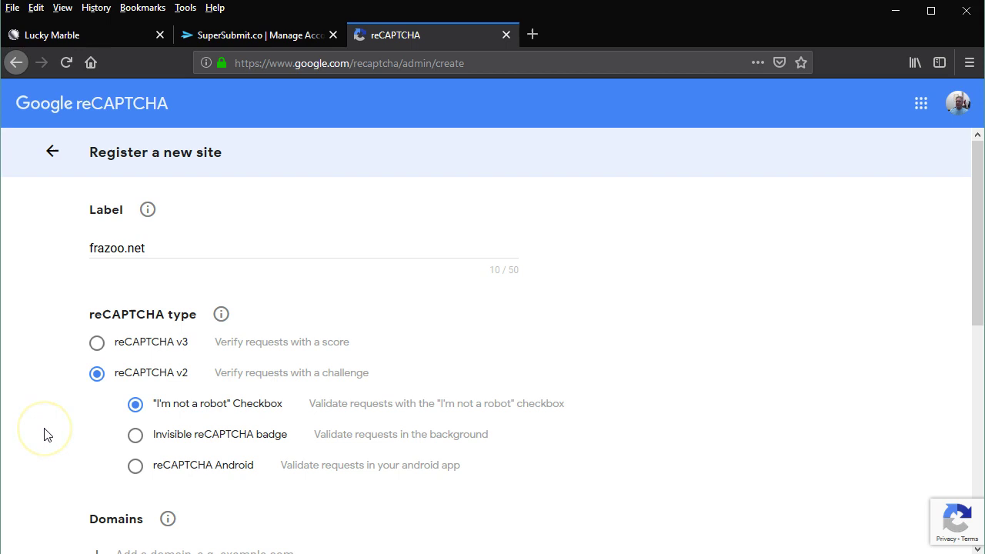
- Add domain frazoo.net, accept the Terms of Service and submit the registration
scroll(44, 435, down, 3)
scroll(43, 435, down, 1)
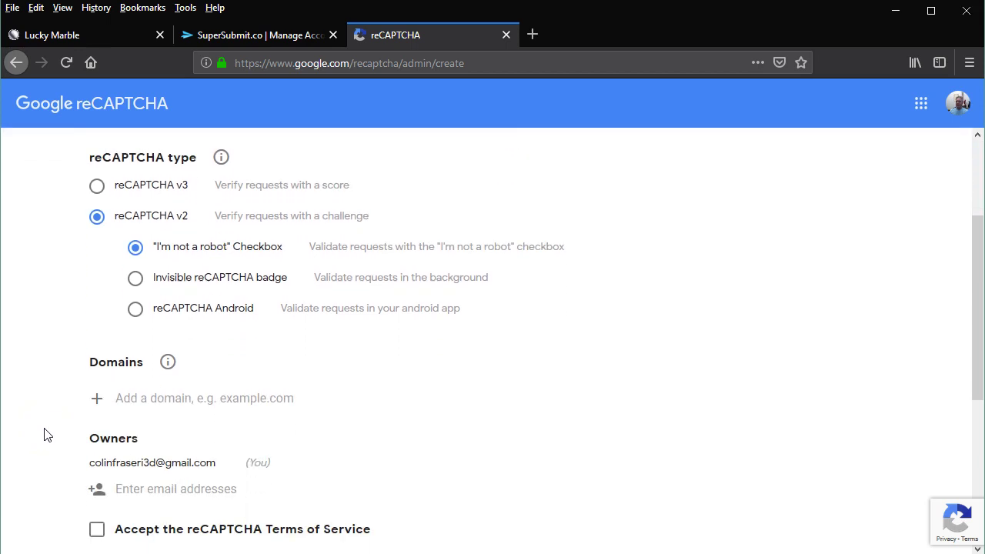
click(172, 398)
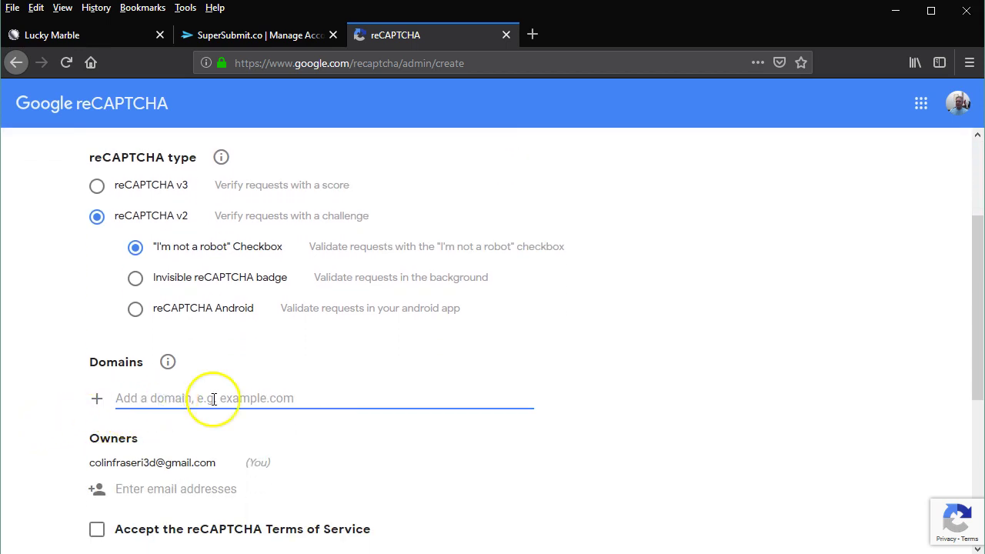
key(ctrl+v)
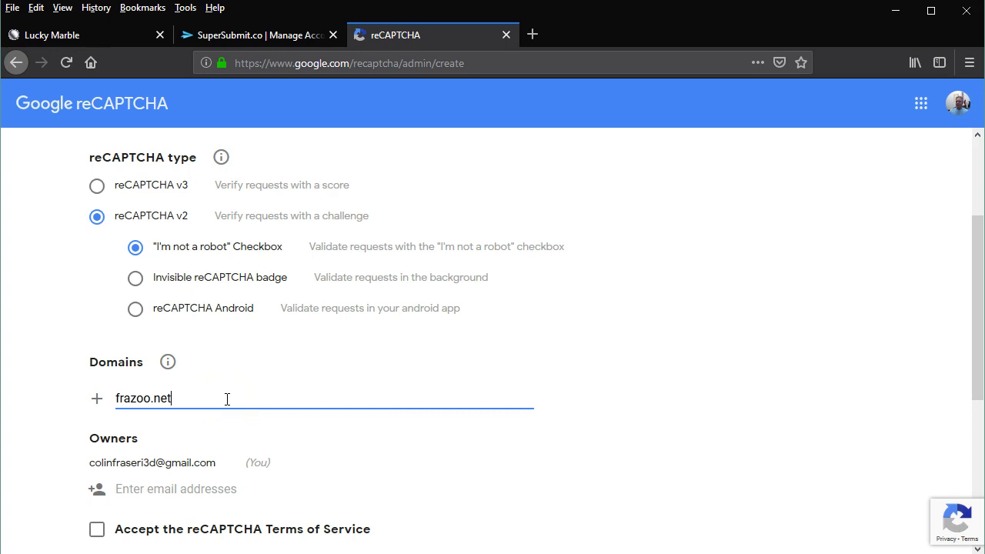
click(73, 483)
scroll(72, 481, down, 2)
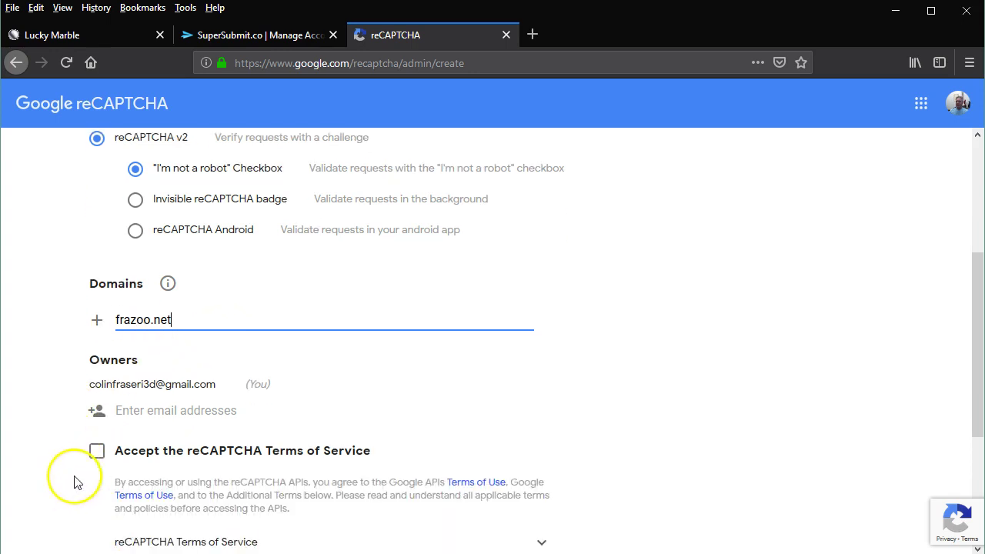
click(94, 462)
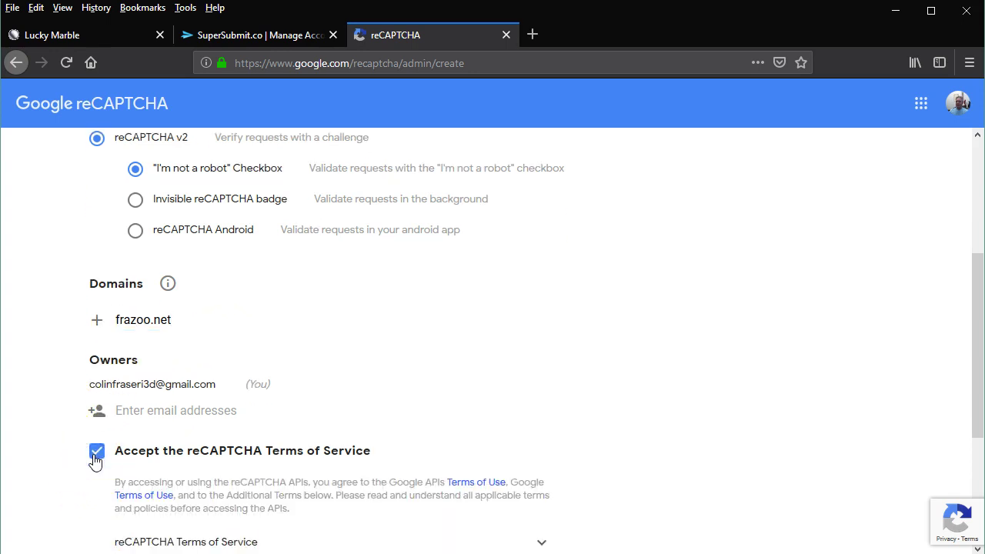
scroll(77, 469, down, 4)
click(206, 531)
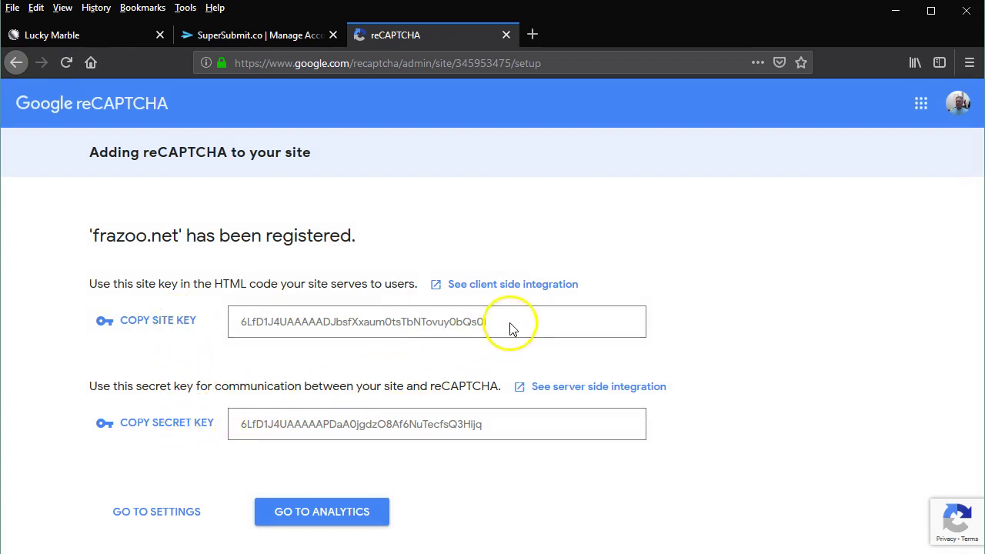
- Copy the newly generated frazoo.net site key
drag(504, 323, 209, 324)
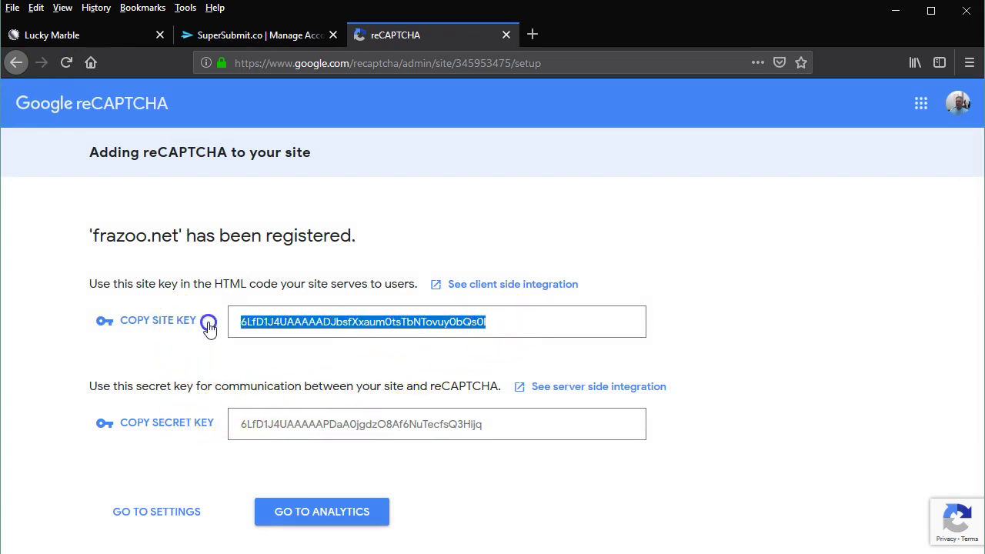
right_click(331, 327)
click(342, 332)
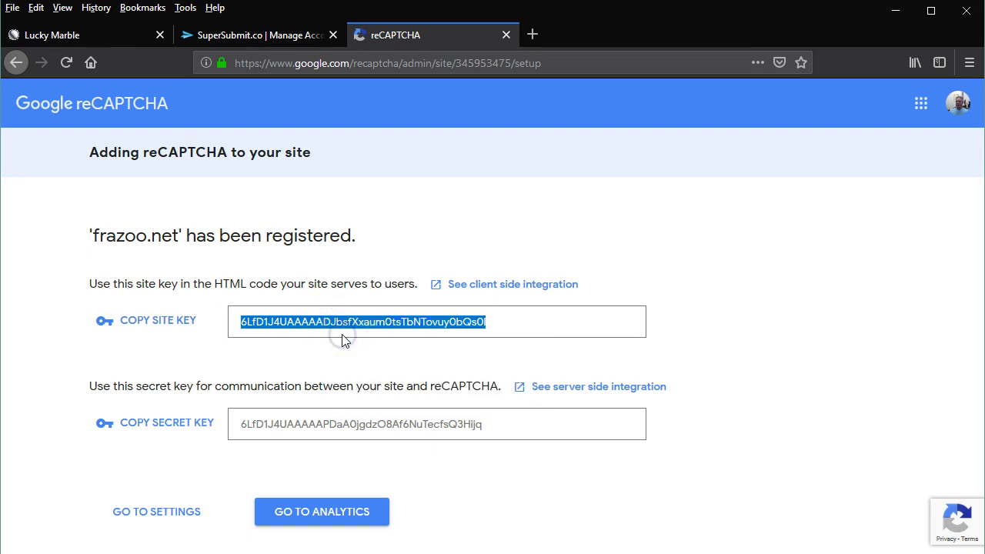
- Paste the copied reCAPTCHA site key into SuperSubmit's Site Key field, save it, and confirm
click(275, 33)
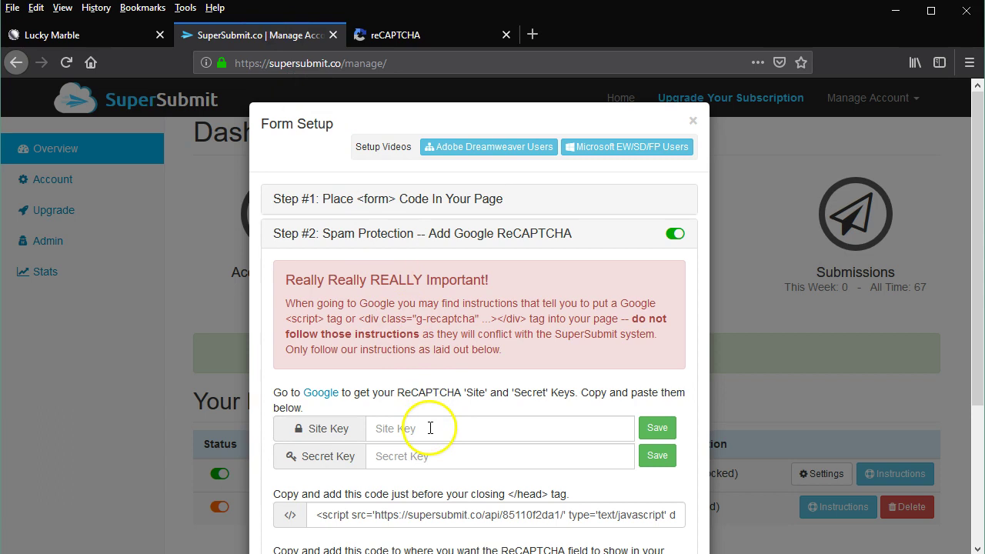
click(400, 428)
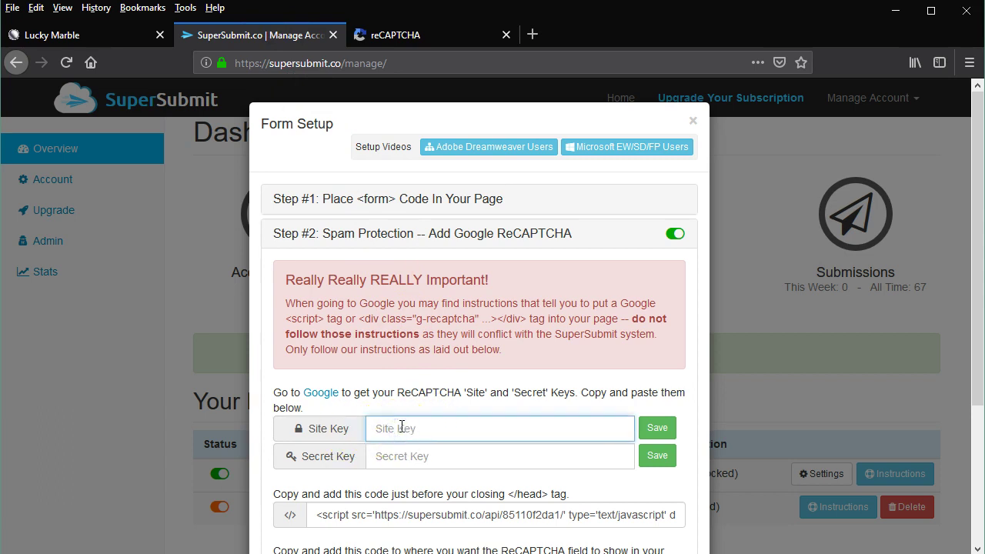
right_click(400, 428)
click(448, 490)
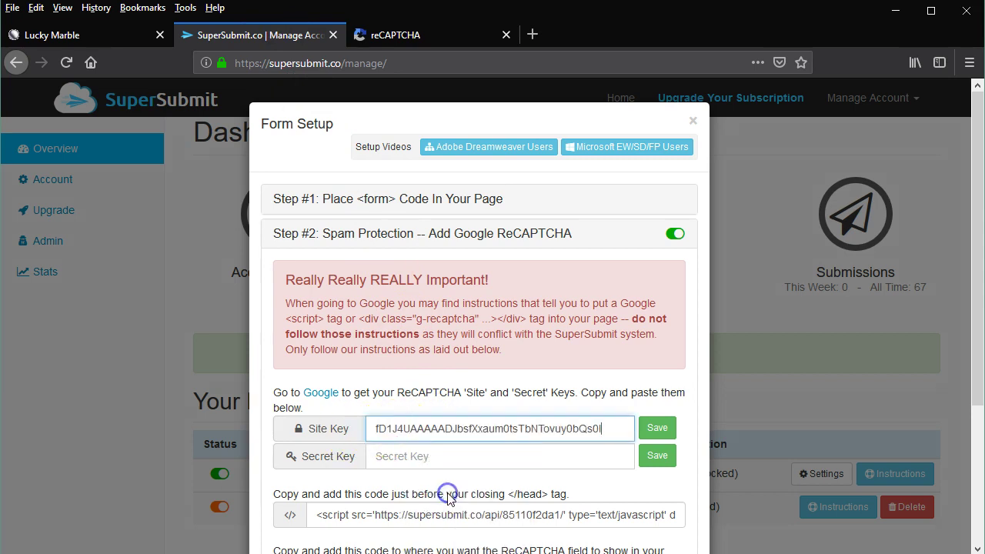
click(654, 431)
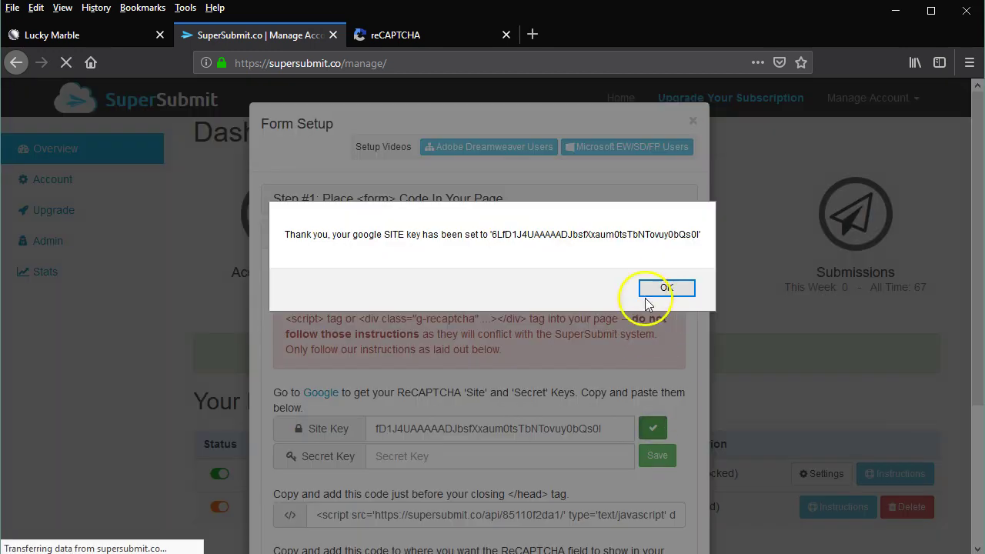
click(653, 287)
- Copy the frazoo.net reCAPTCHA secret key from Google's keys page and return to SuperSubmit
click(428, 34)
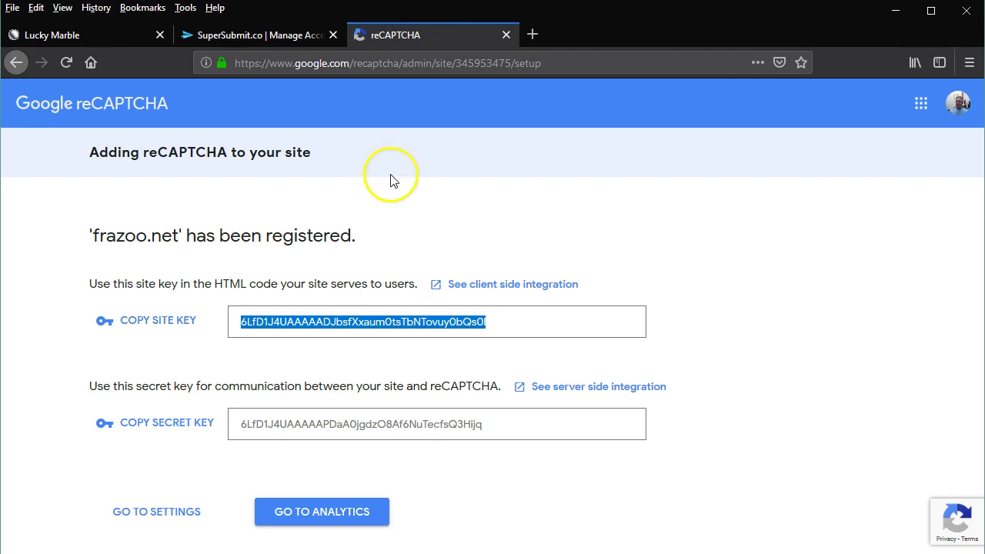
drag(501, 429, 141, 424)
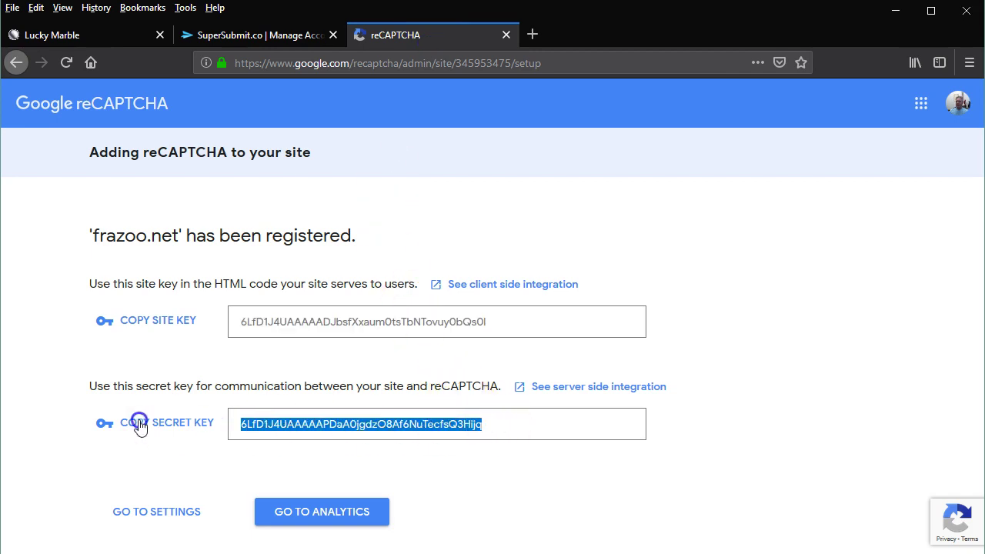
right_click(348, 423)
click(387, 436)
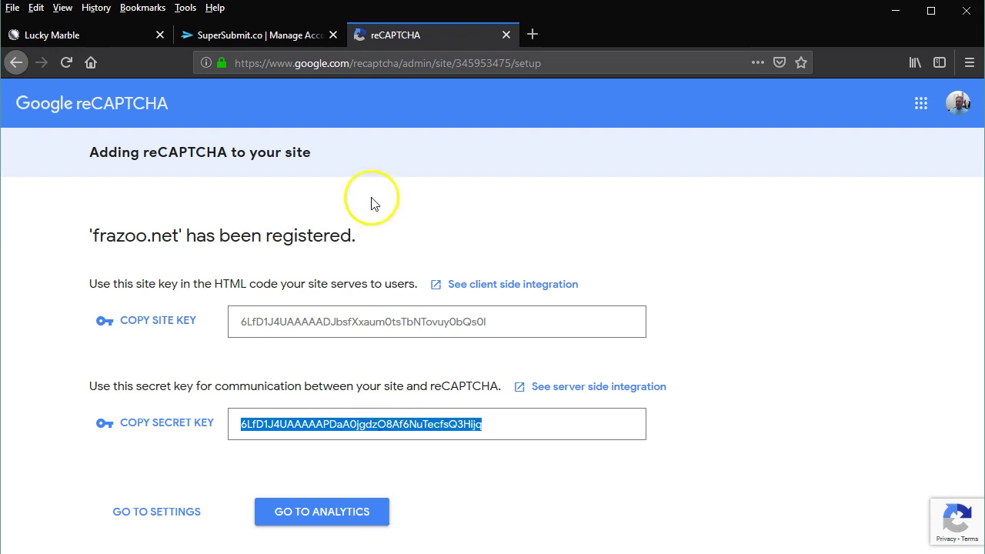
click(283, 37)
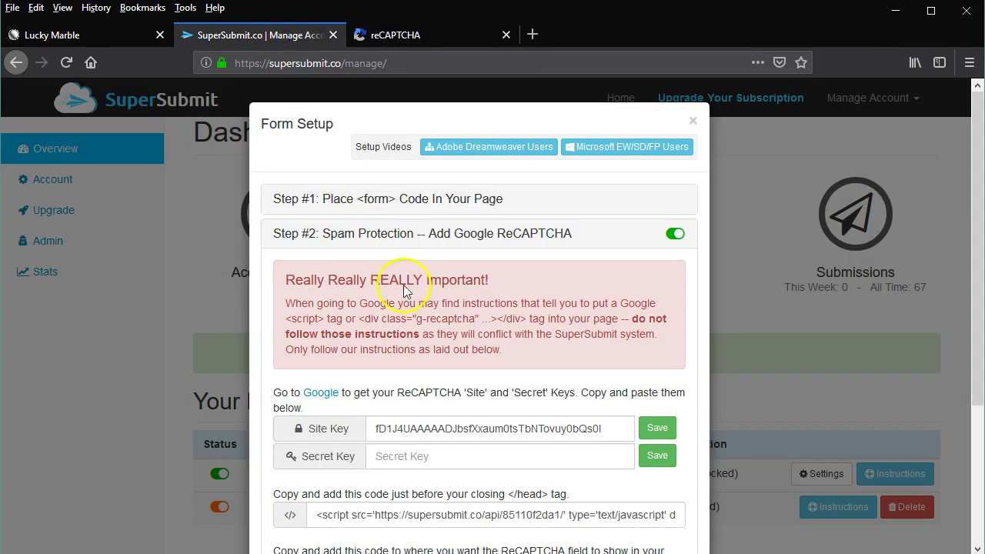
- Paste the reCAPTCHA secret key into the Secret Key field, save it, and acknowledge the confirmation
click(425, 454)
right_click(547, 456)
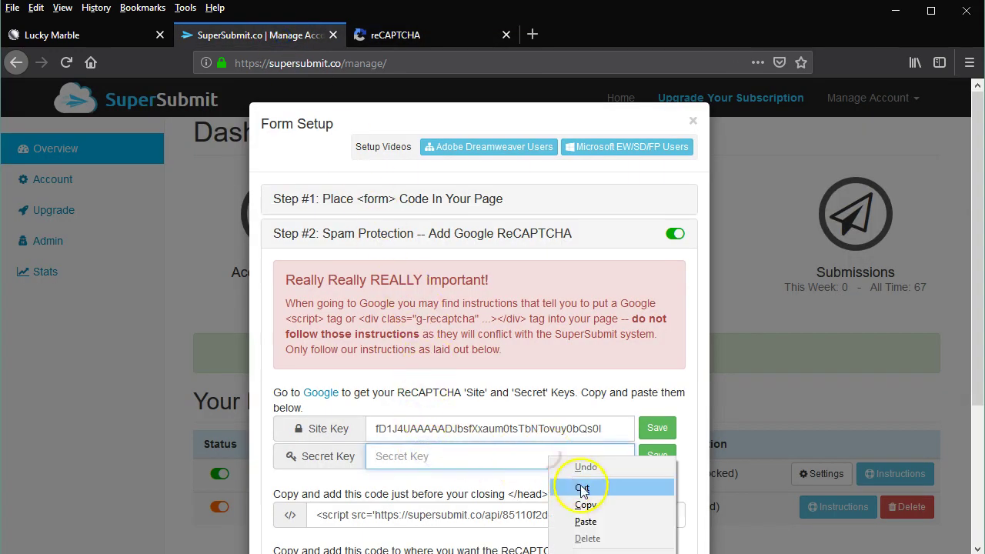
click(594, 520)
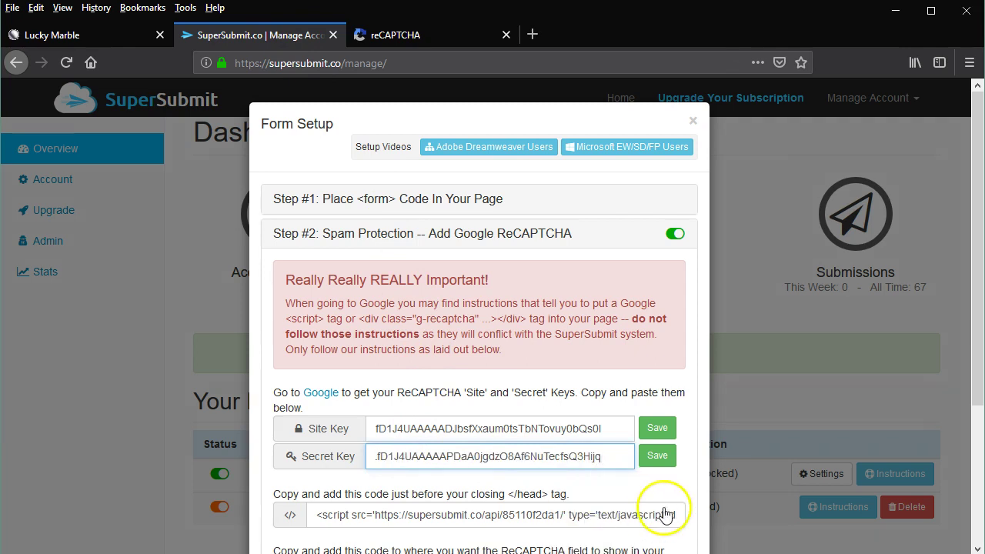
click(657, 456)
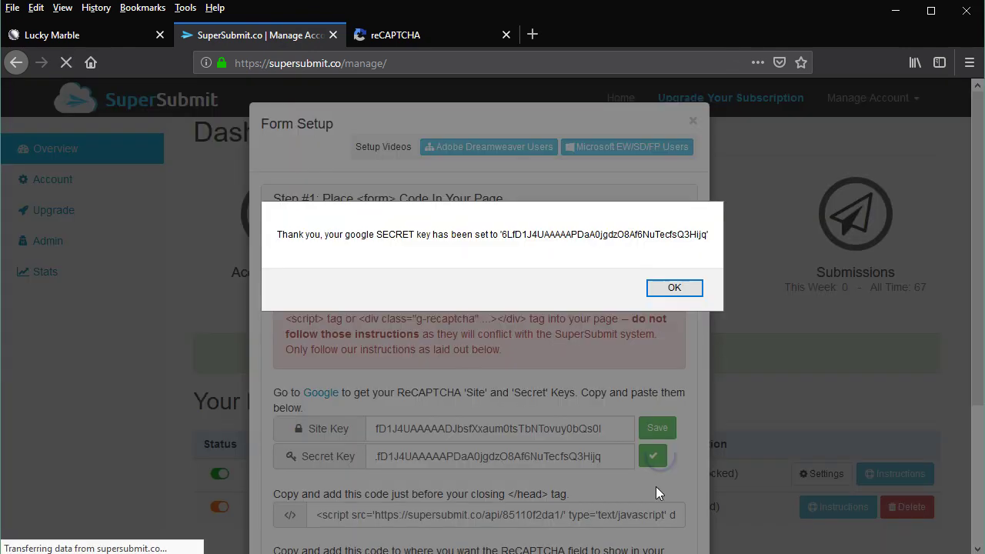
click(674, 287)
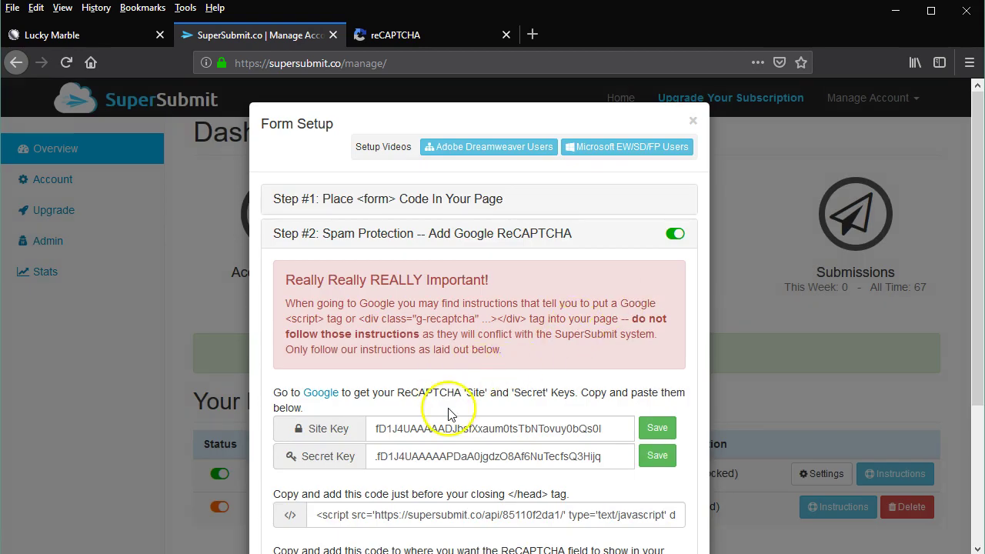
scroll(450, 414, down, 2)
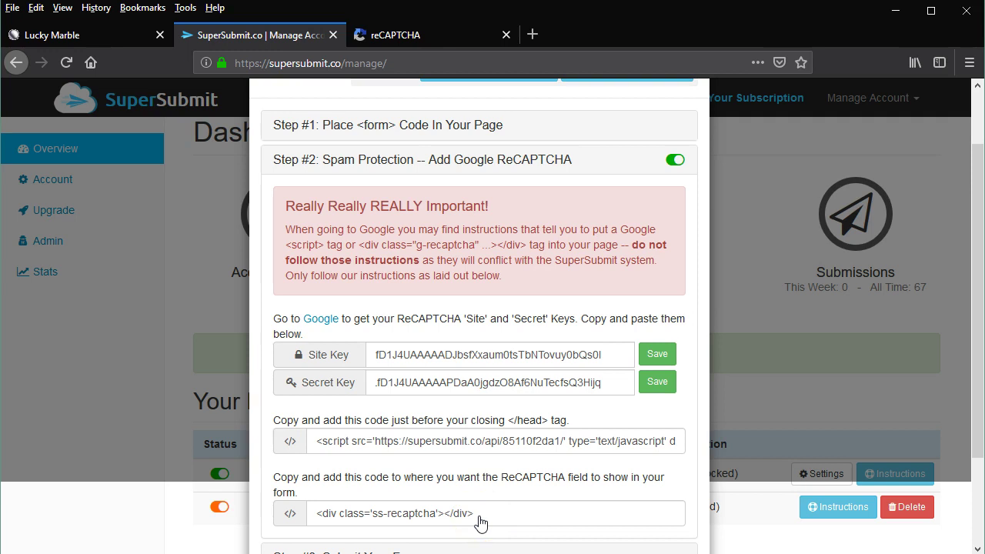
scroll(480, 524, up, 2)
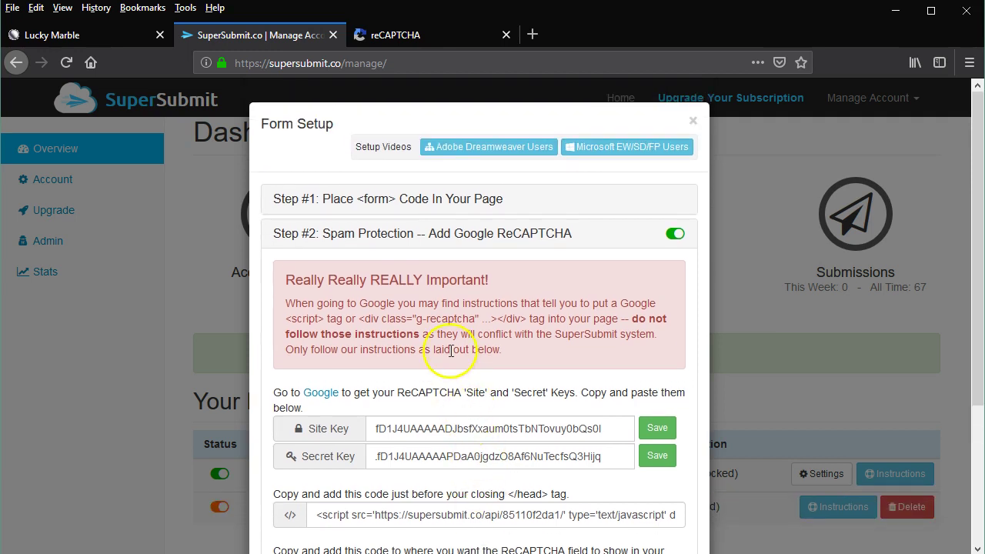
- Copy the form API key from SuperSubmit's Step #1 form code and switch back to Dreamweaver
click(419, 204)
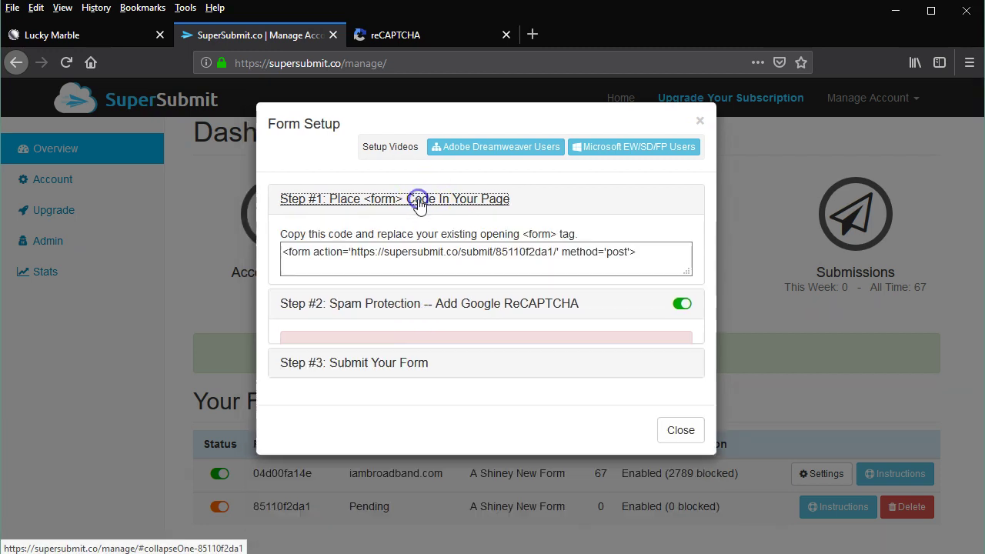
click(521, 251)
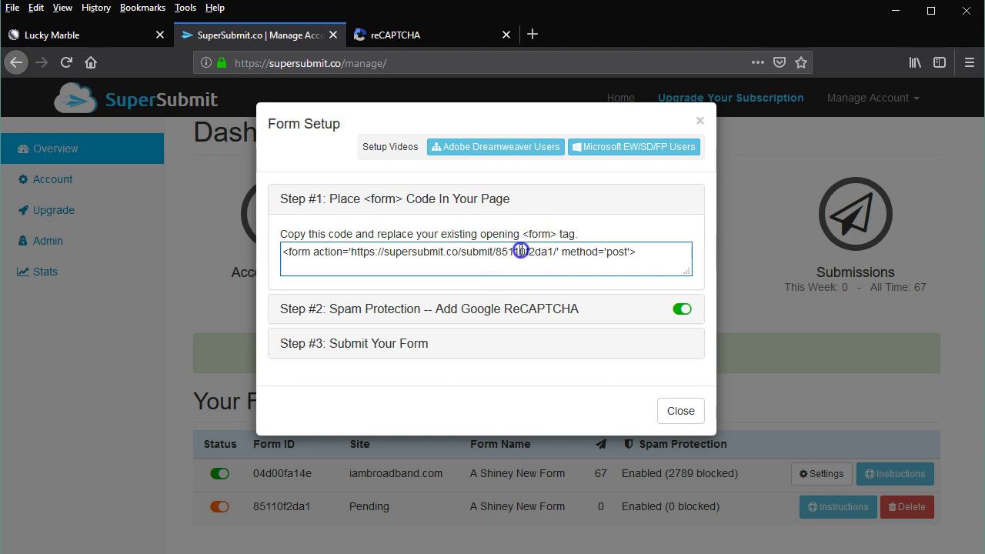
double_click(521, 251)
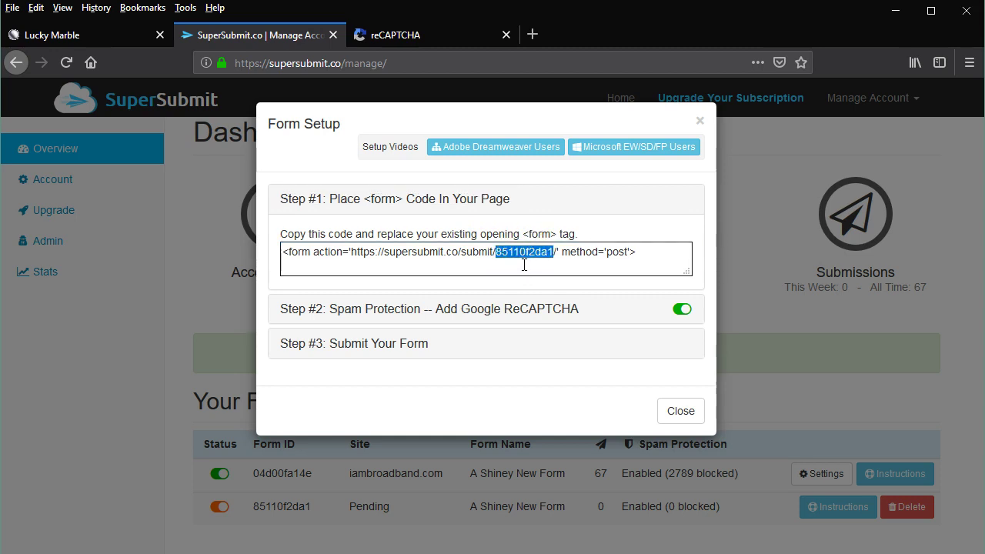
right_click(523, 250)
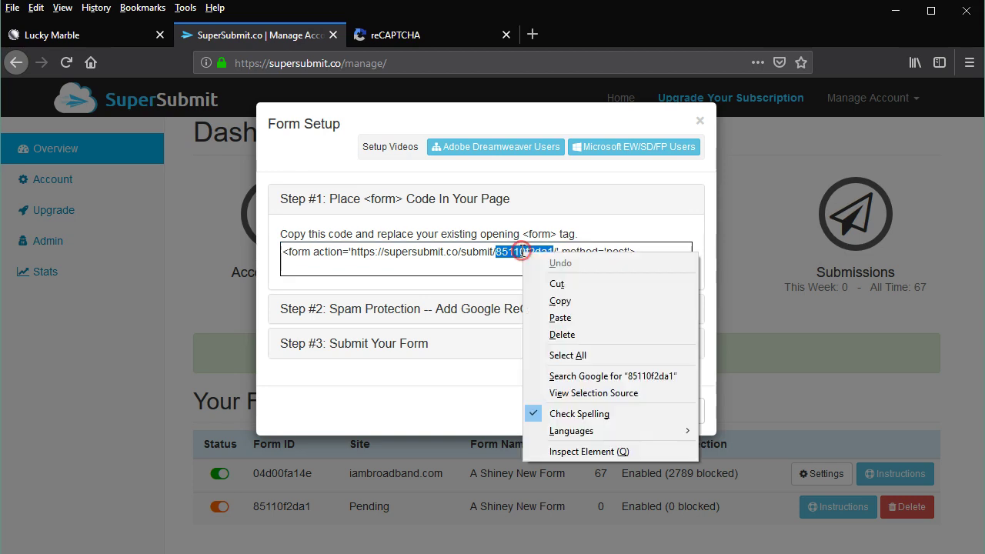
click(558, 301)
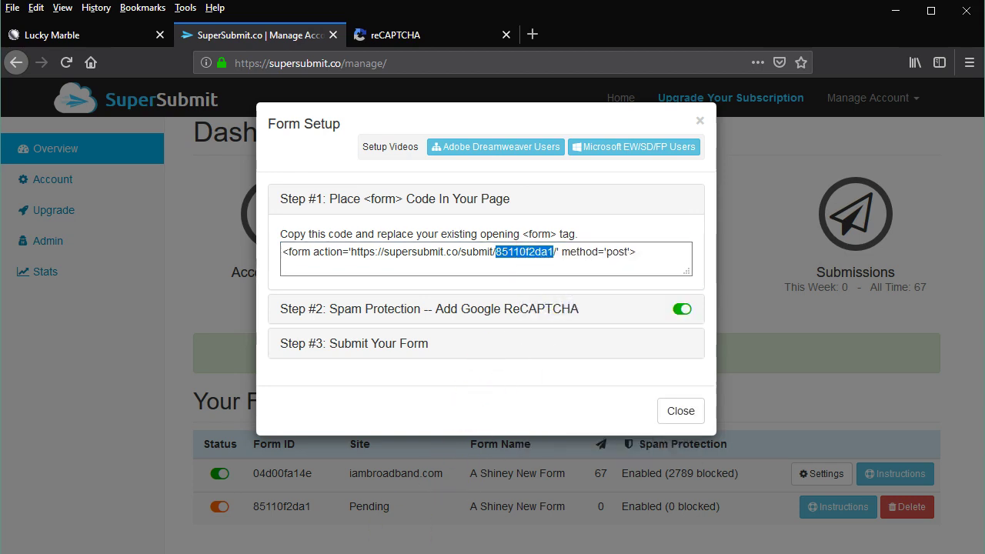
key(alt+Tab)
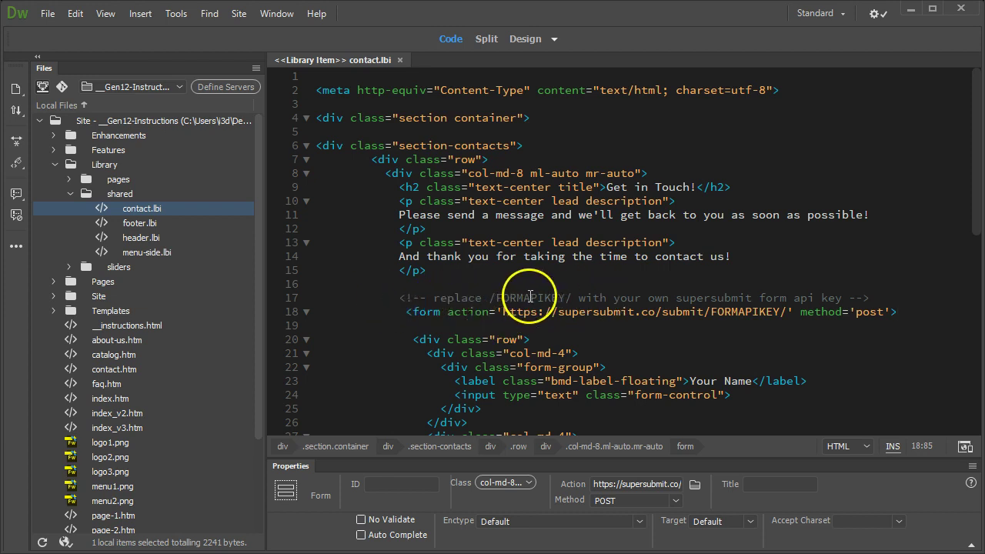
- Select the word FORMAPIKEY in the line 17 comment of contact.lbi
double_click(531, 297)
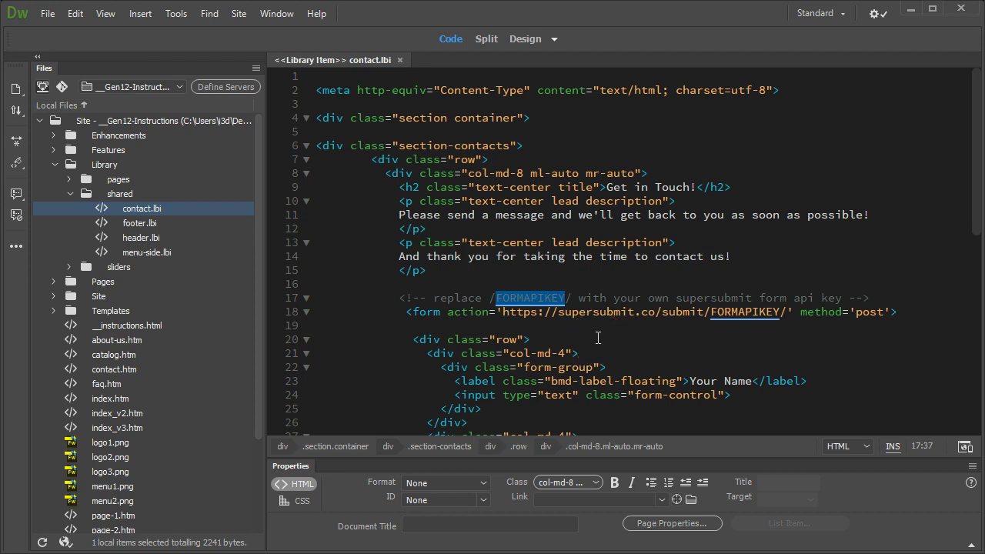
- Dismiss the quick Ctrl+F find dialog and bring up Find and Replace In Files from the Find menu
key(ctrl+f)
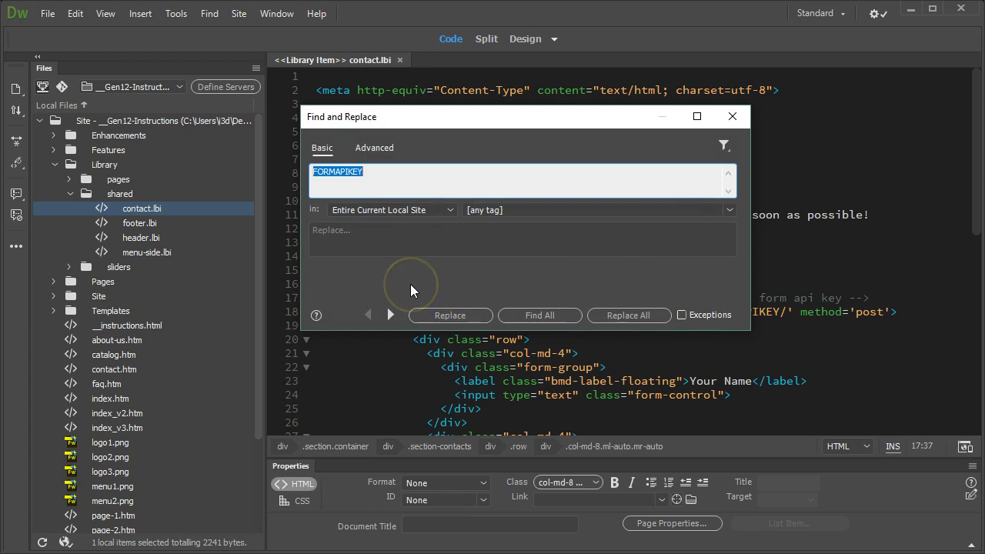
click(733, 117)
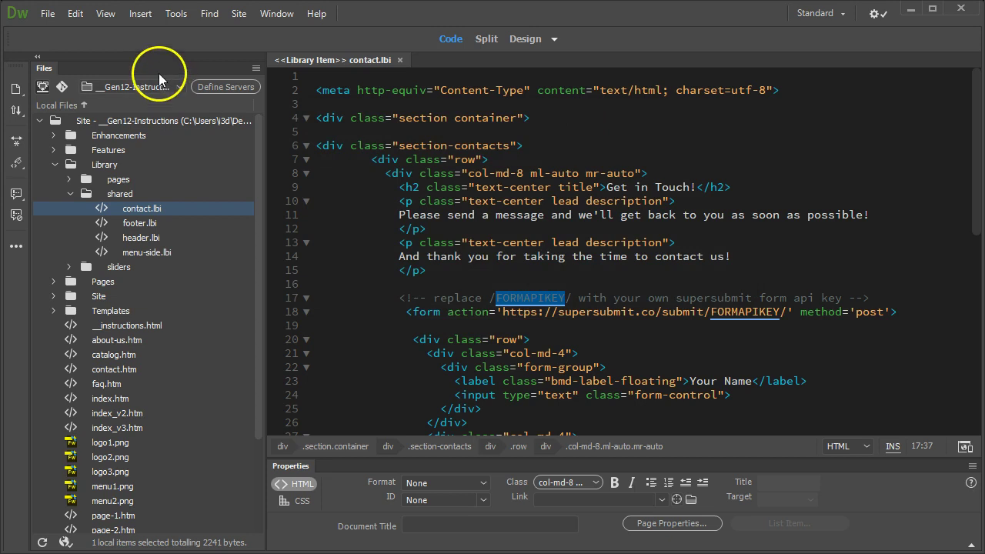
click(75, 16)
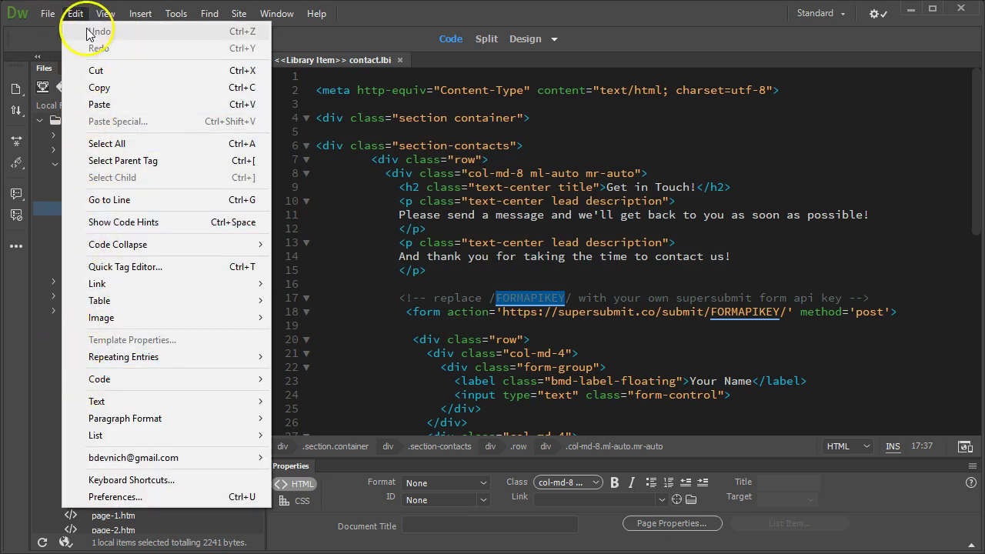
mouse_move(208, 16)
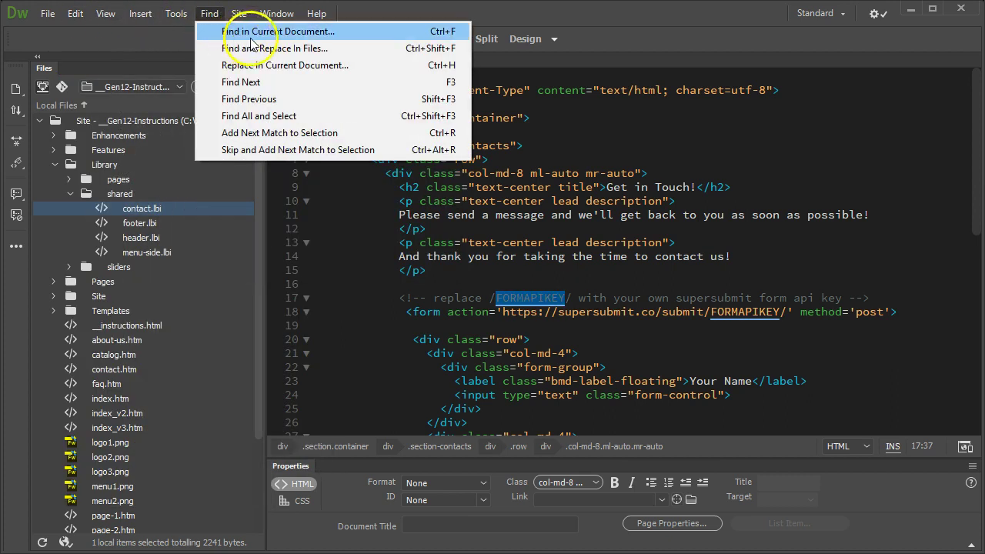
- Set Find and Replace to swap FORMAPIKEY for the pasted form API key across the Entire Current Local Site
click(315, 51)
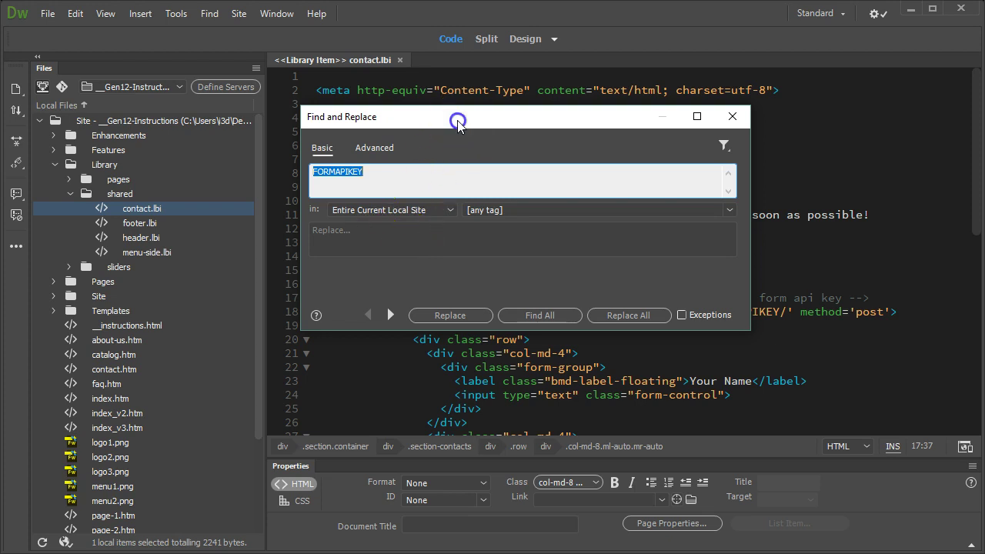
drag(458, 121, 396, 151)
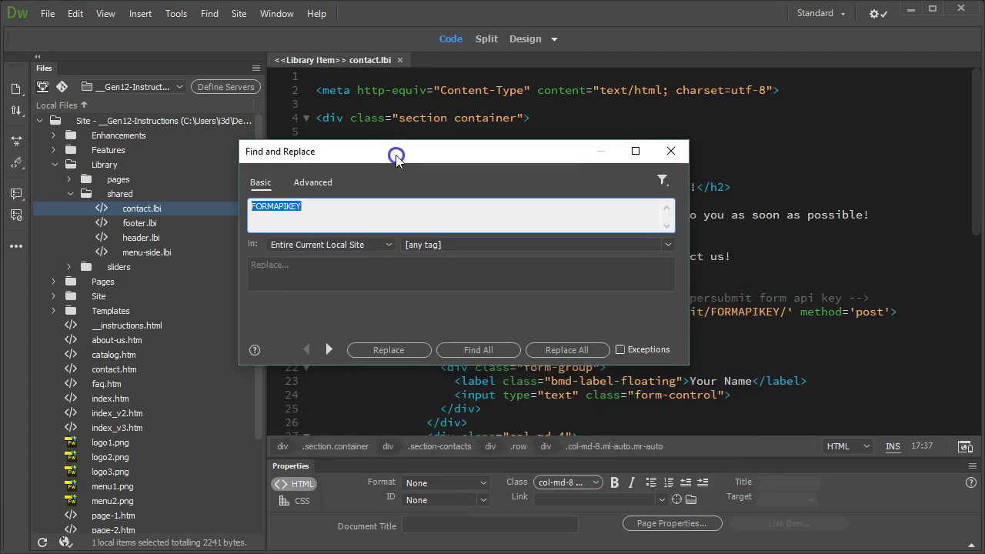
click(328, 267)
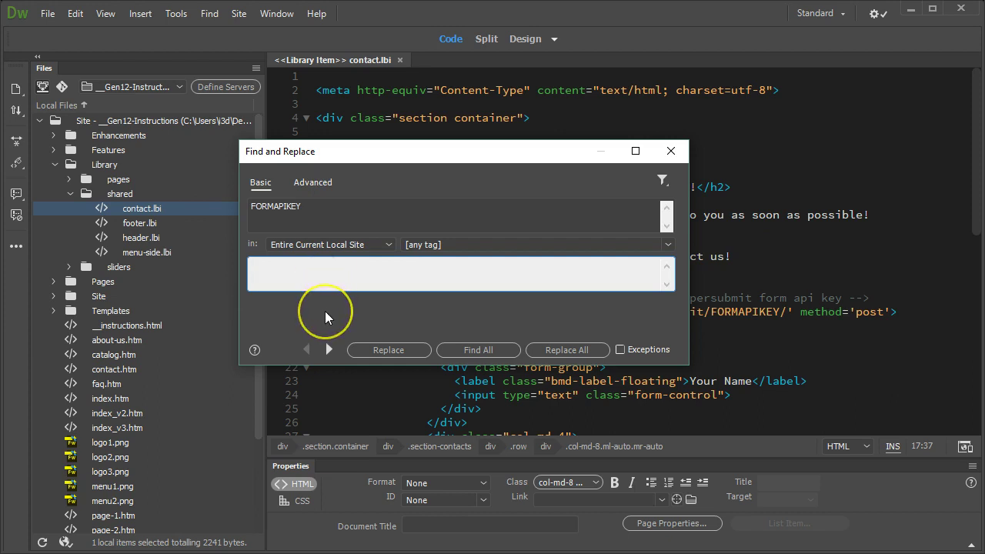
key(ctrl+v)
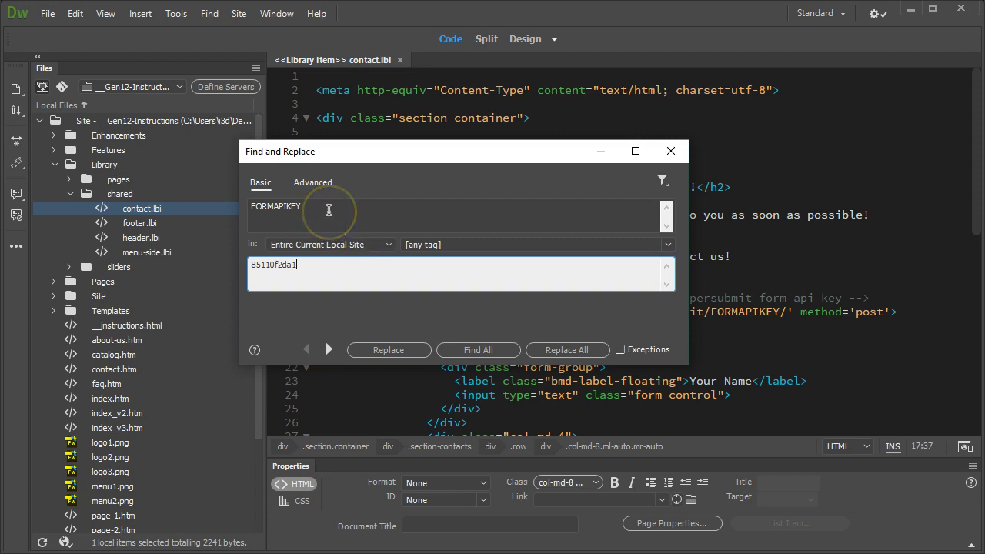
click(322, 206)
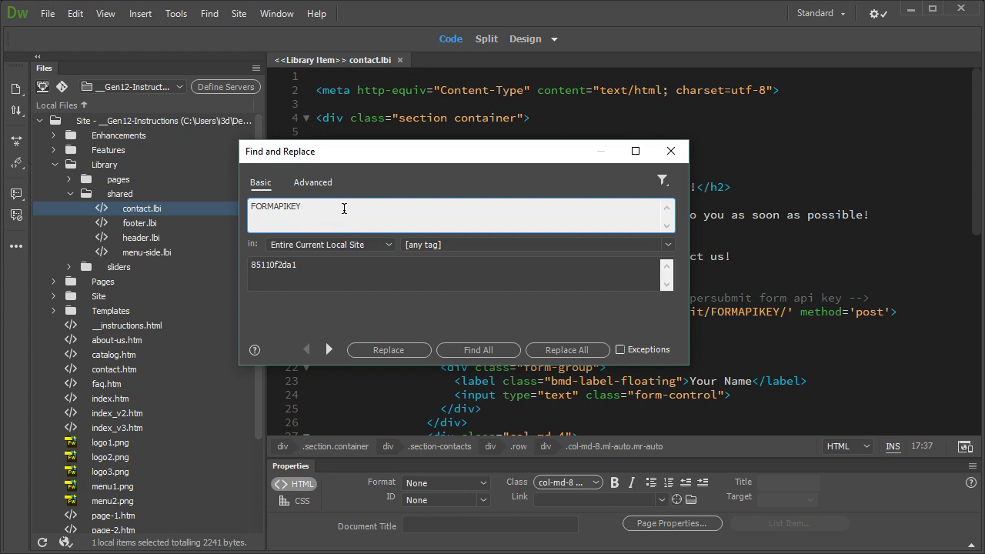
click(275, 268)
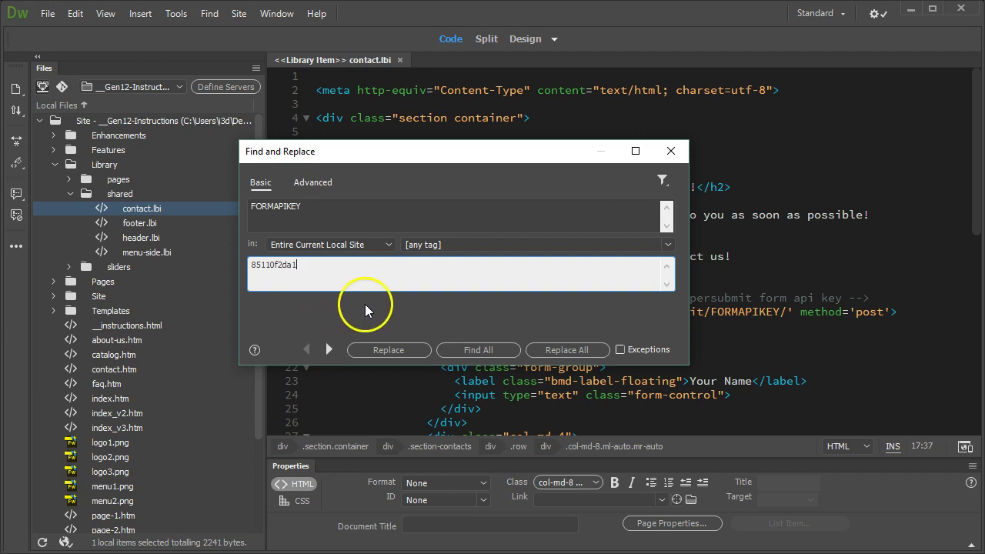
- Replace all 74 FORMAPIKEY matches across 110 documents, then close the Search panel
click(563, 352)
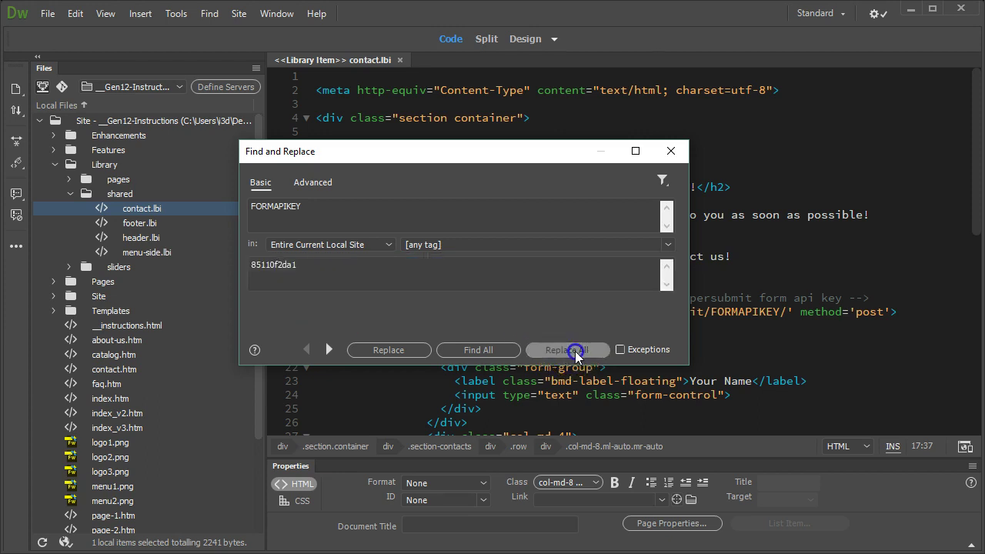
click(633, 304)
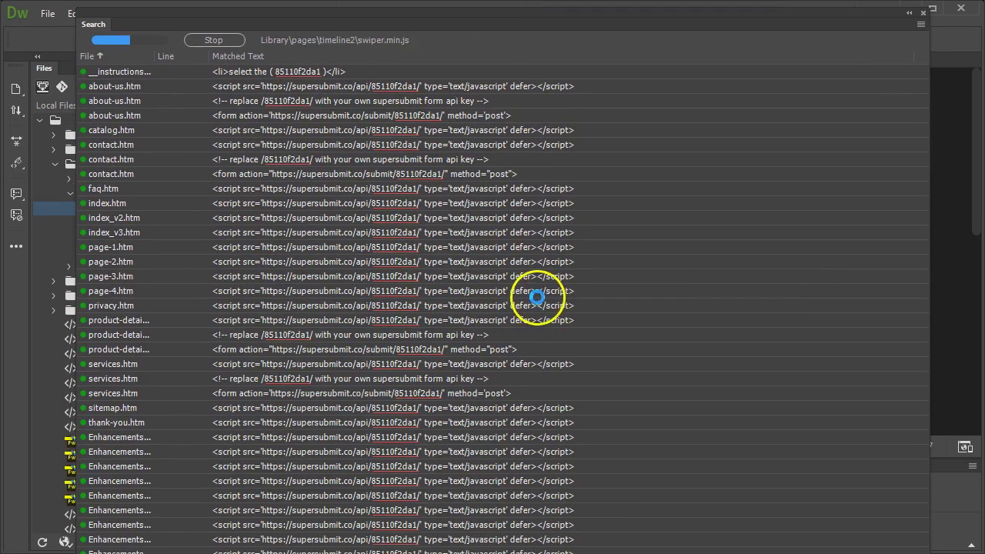
scroll(414, 315, down, 5)
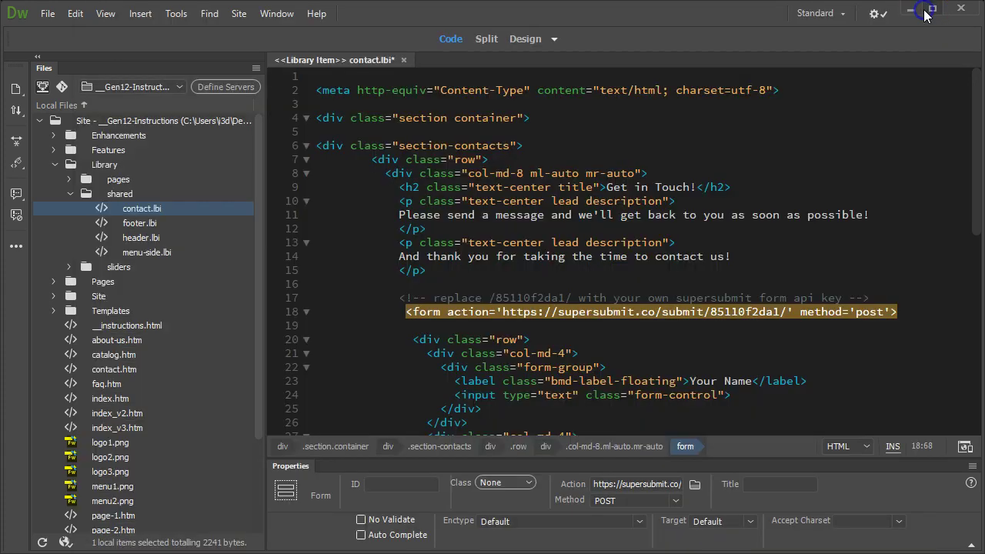
click(923, 12)
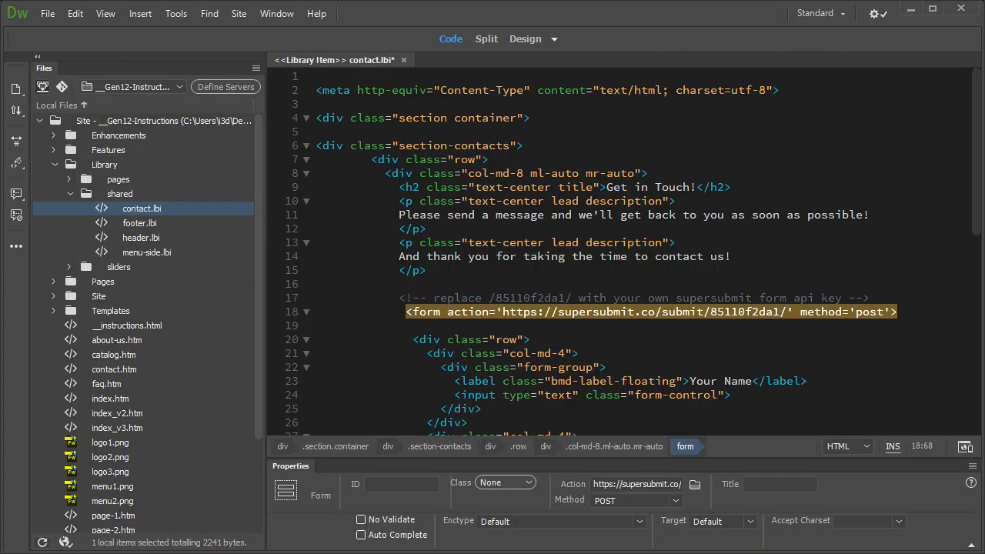